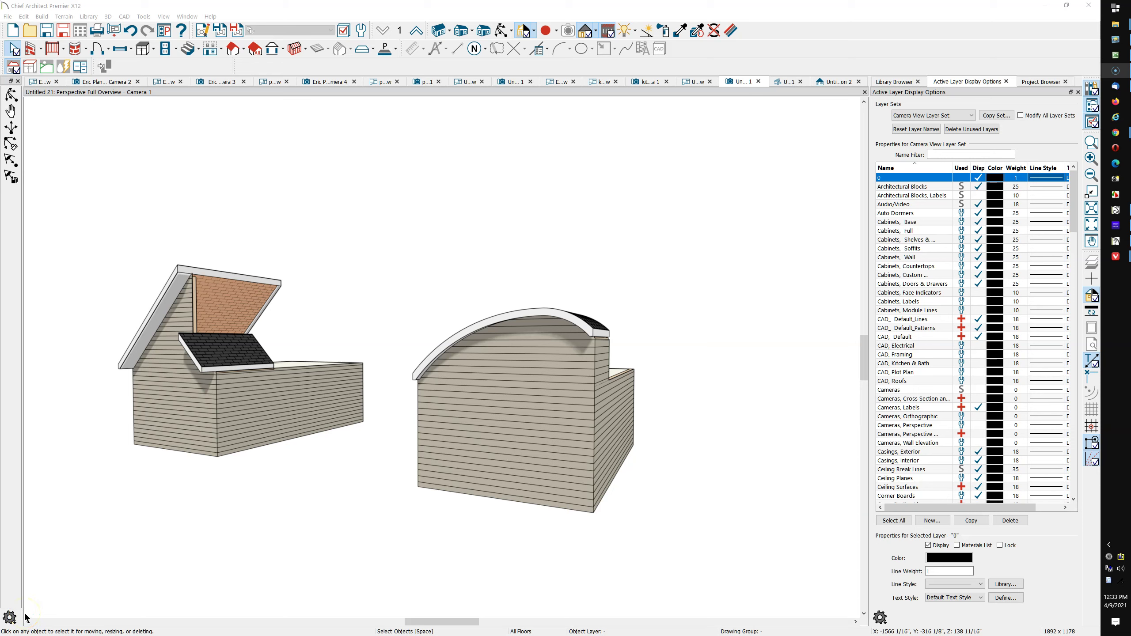
Orbit the perspective overview to examine the two small buildings and compare the straight roof with the curved one.
{"action": "left_click", "coordinate": [277, 508]}
{"action": "left_click", "coordinate": [370, 325]}
{"action": "left_click", "coordinate": [414, 374]}
{"action": "left_click", "coordinate": [380, 400]}
{"action": "left_click", "coordinate": [361, 377]}
{"action": "left_click", "coordinate": [503, 33]}
{"action": "left_click_drag", "start_coordinate": [492, 188], "coordinate": [488, 248]}
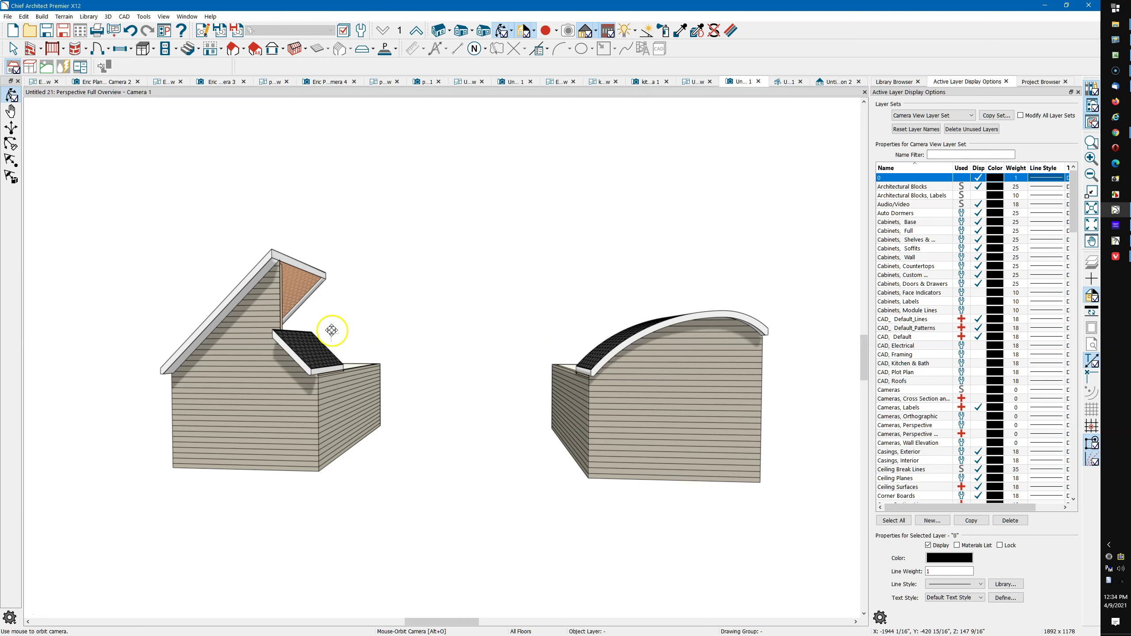
Examine the two roof arcs and the horizontal offset line at their meeting point in the Elevation 1 detail.
{"action": "left_click", "coordinate": [791, 83]}
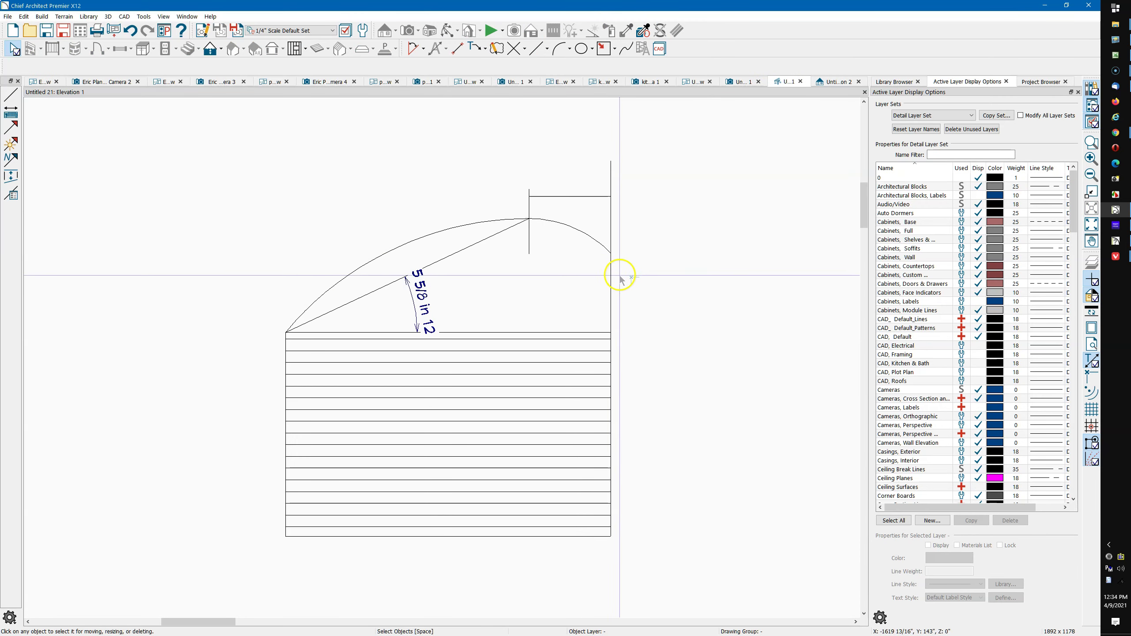
{"action": "left_click", "coordinate": [396, 246]}
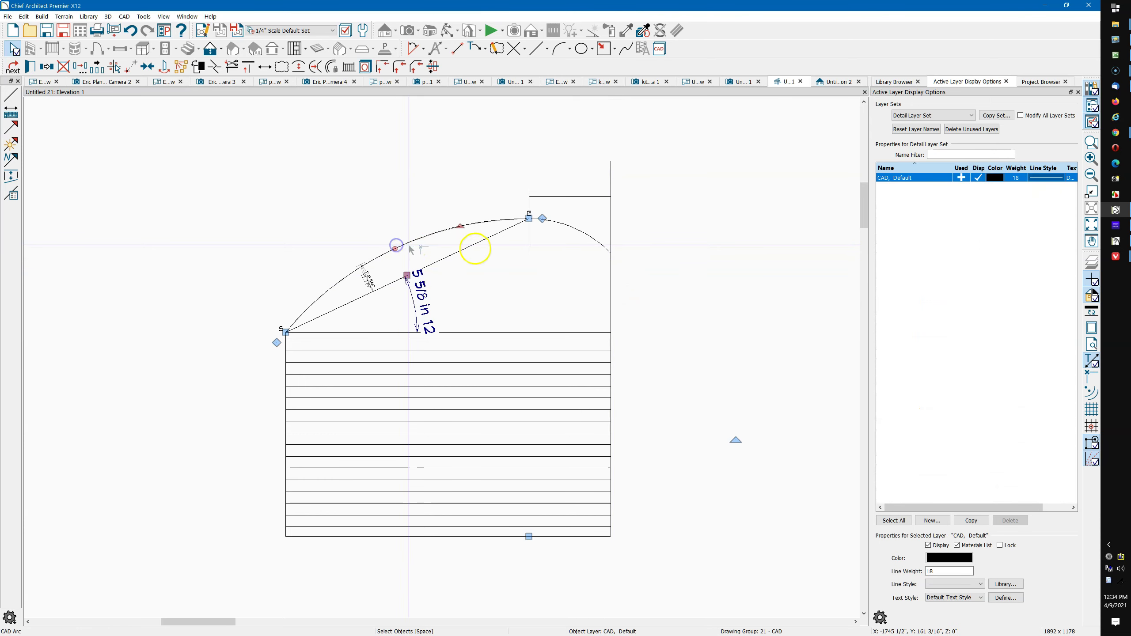
{"action": "left_click", "coordinate": [578, 227]}
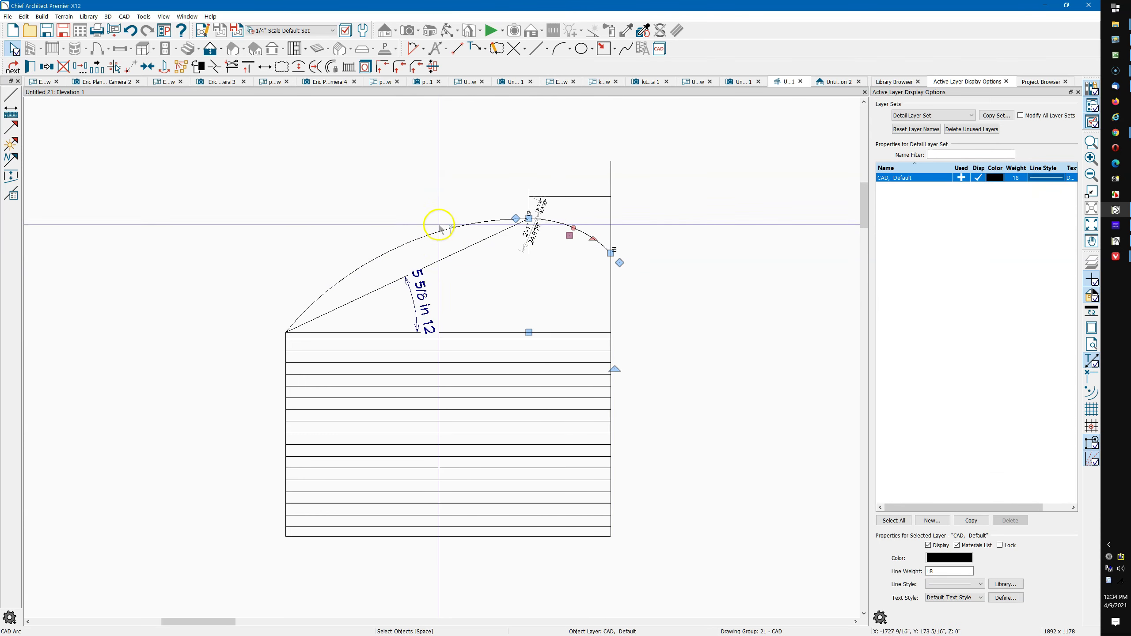
{"action": "left_click", "coordinate": [422, 193]}
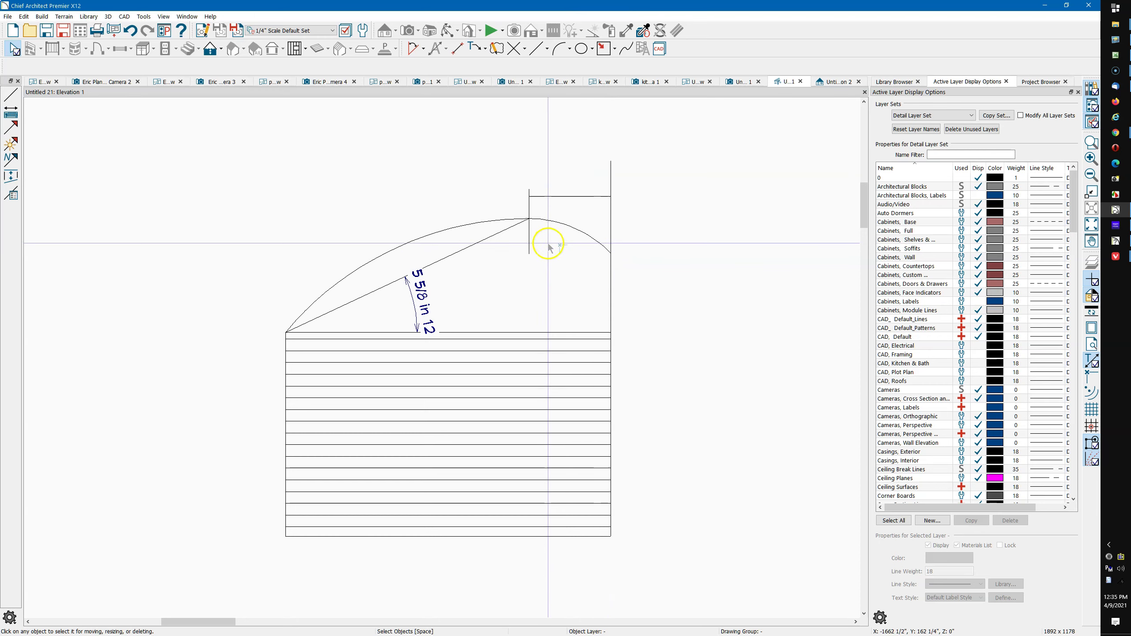
{"action": "left_click", "coordinate": [574, 198]}
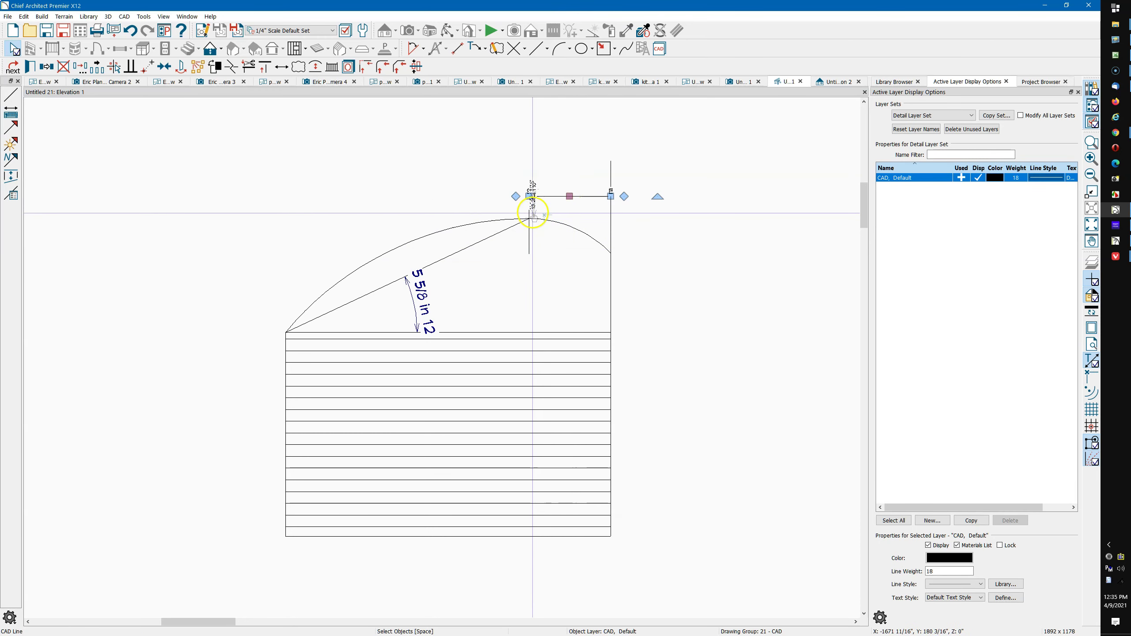
{"action": "left_click", "coordinate": [700, 246]}
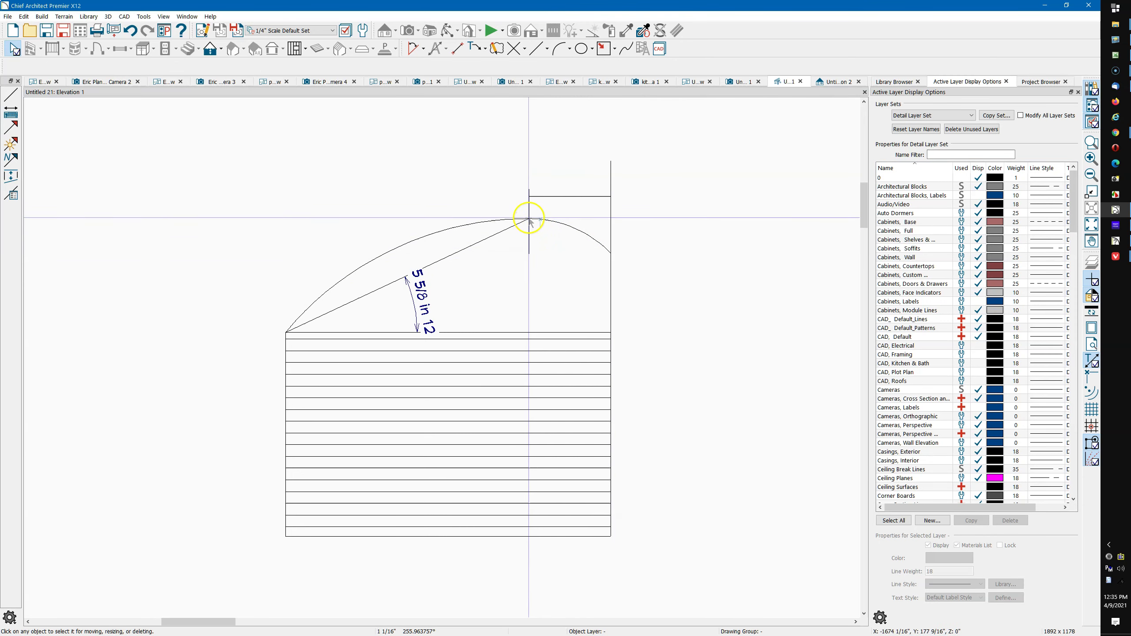
{"action": "left_click", "coordinate": [550, 225]}
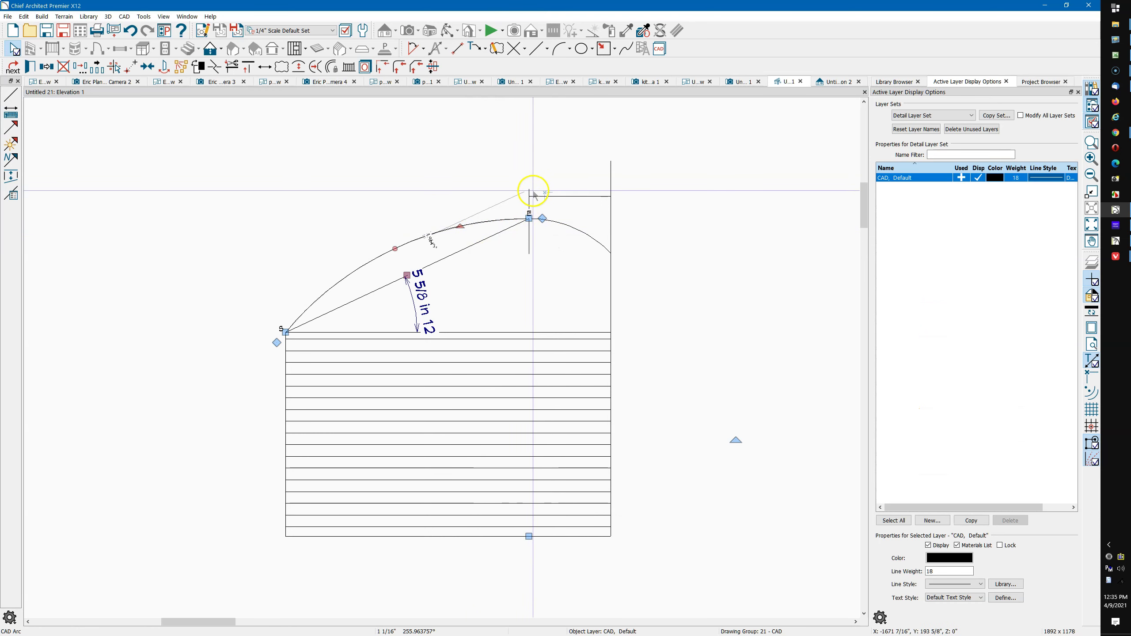
Compare the short CAD line beside the ridge in the plan with the chord of the larger arc in the elevation detail.
{"action": "left_click", "coordinate": [695, 82]}
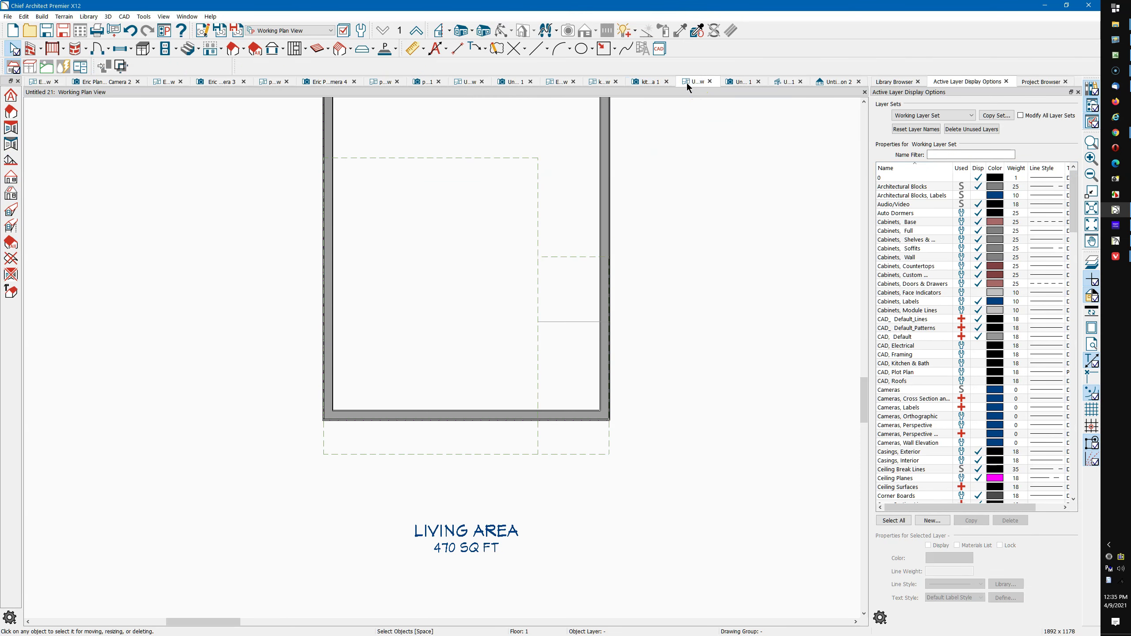
{"action": "left_click", "coordinate": [562, 322]}
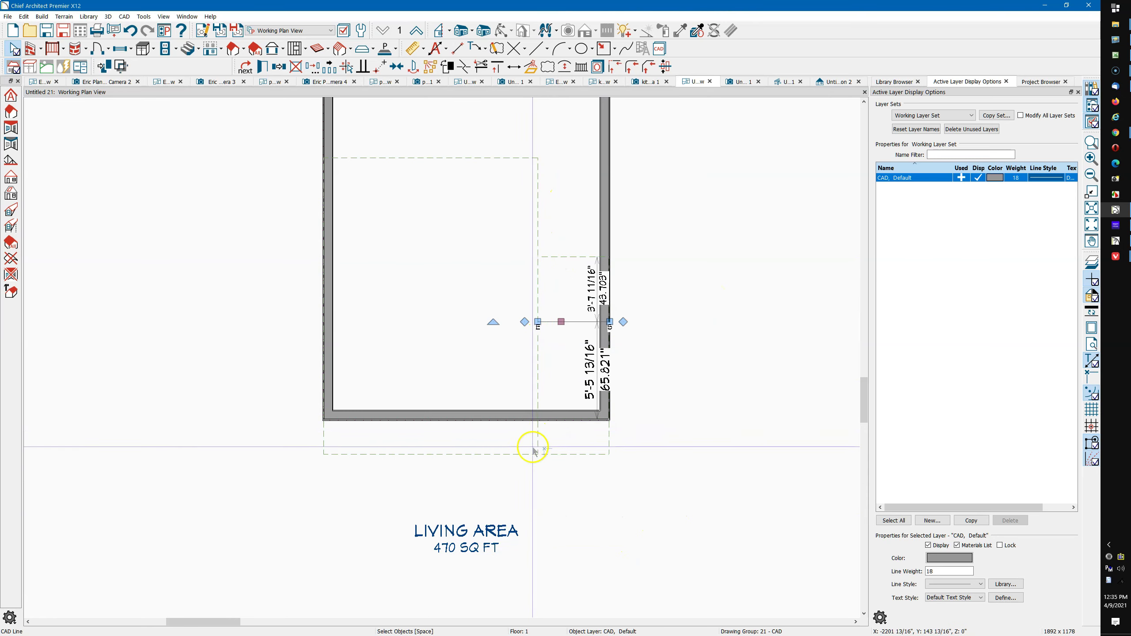
{"action": "middle_click_drag", "start_coordinate": [688, 178], "coordinate": [669, 188]}
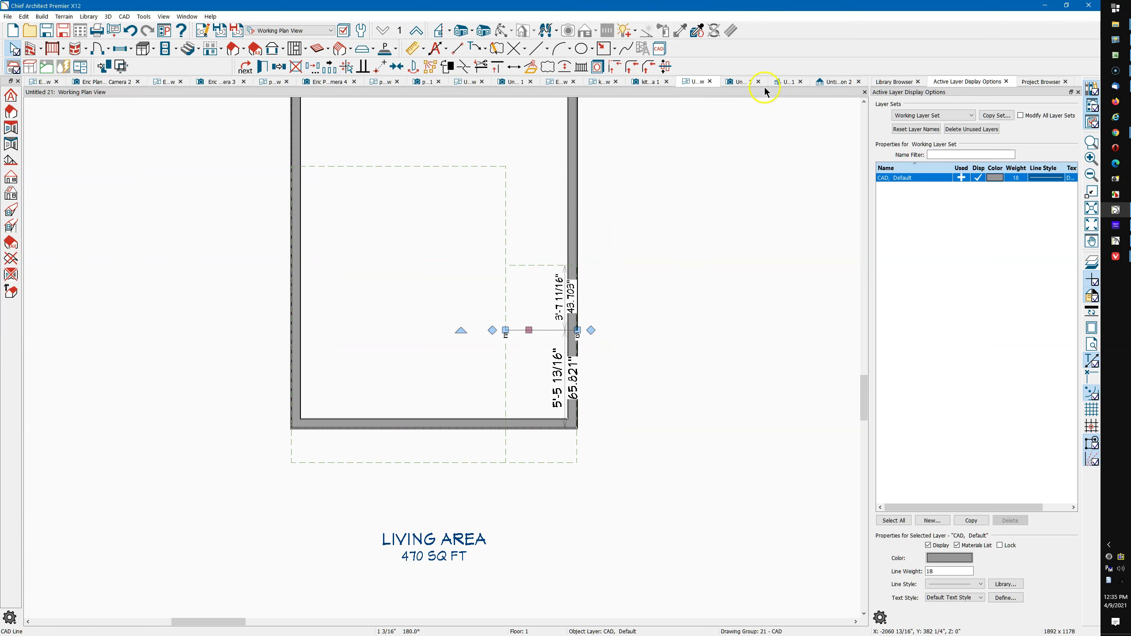
{"action": "left_click", "coordinate": [793, 85]}
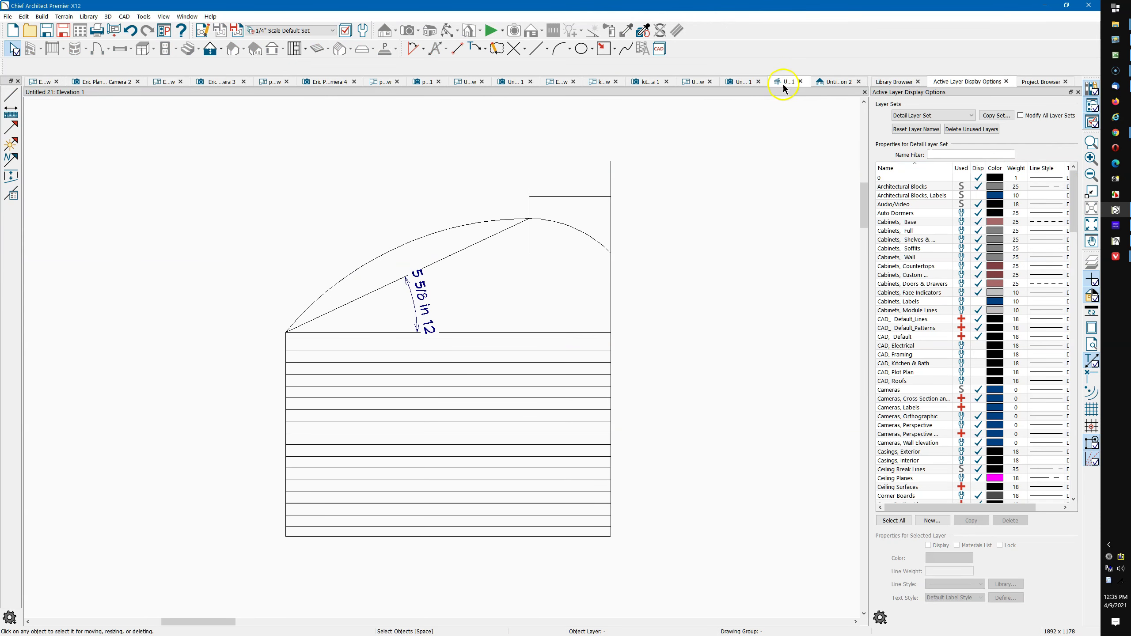
{"action": "left_click", "coordinate": [447, 261]}
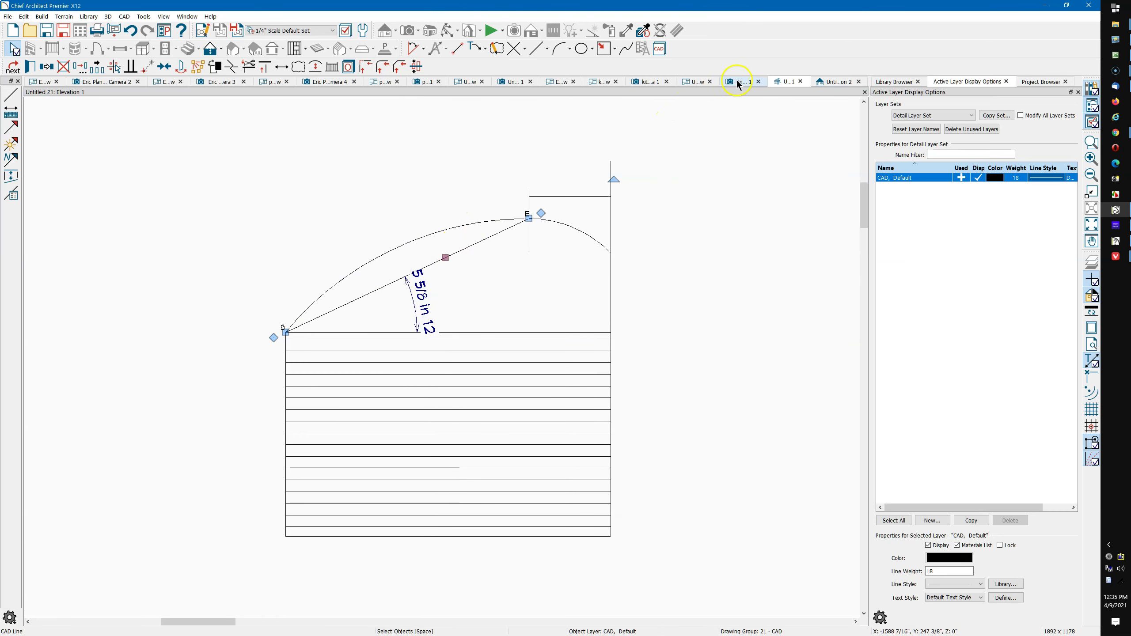
Set the larger roof plane's pitch to 5.625 in 12 instead of degrees in the plan, and show the perspective overview.
{"action": "left_click", "coordinate": [695, 81]}
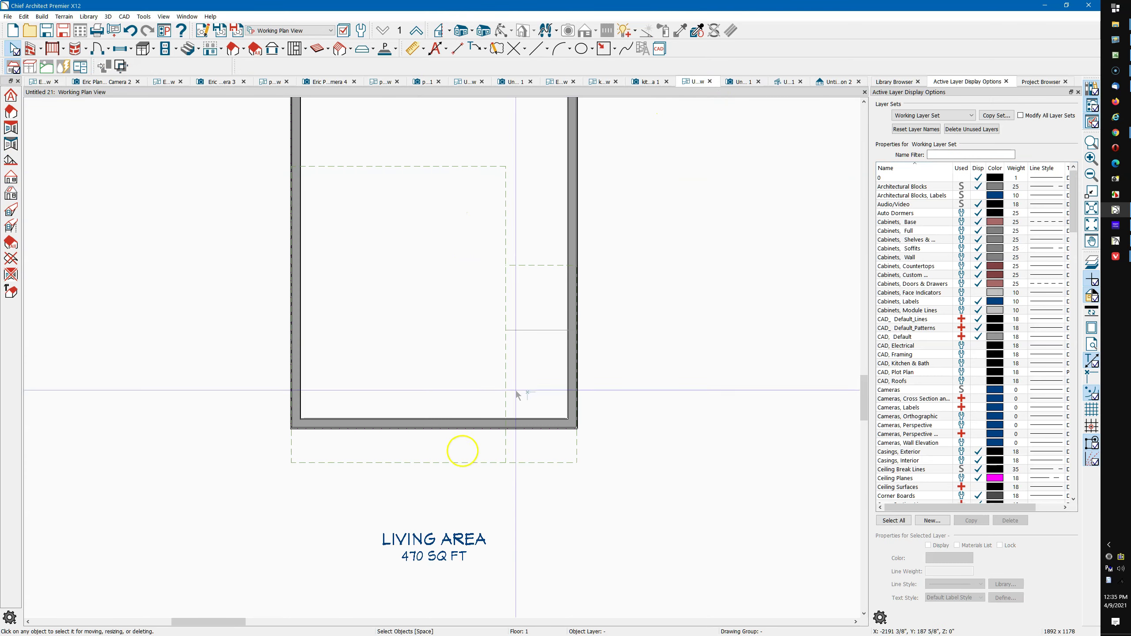
{"action": "left_click", "coordinate": [442, 465]}
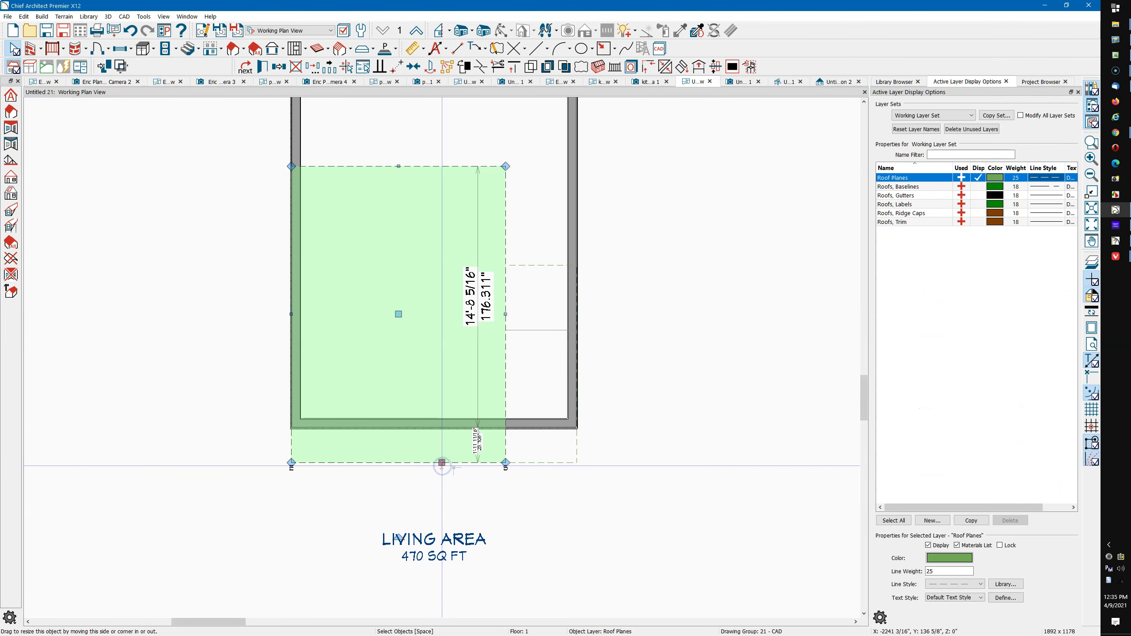
{"action": "double_click", "coordinate": [442, 466]}
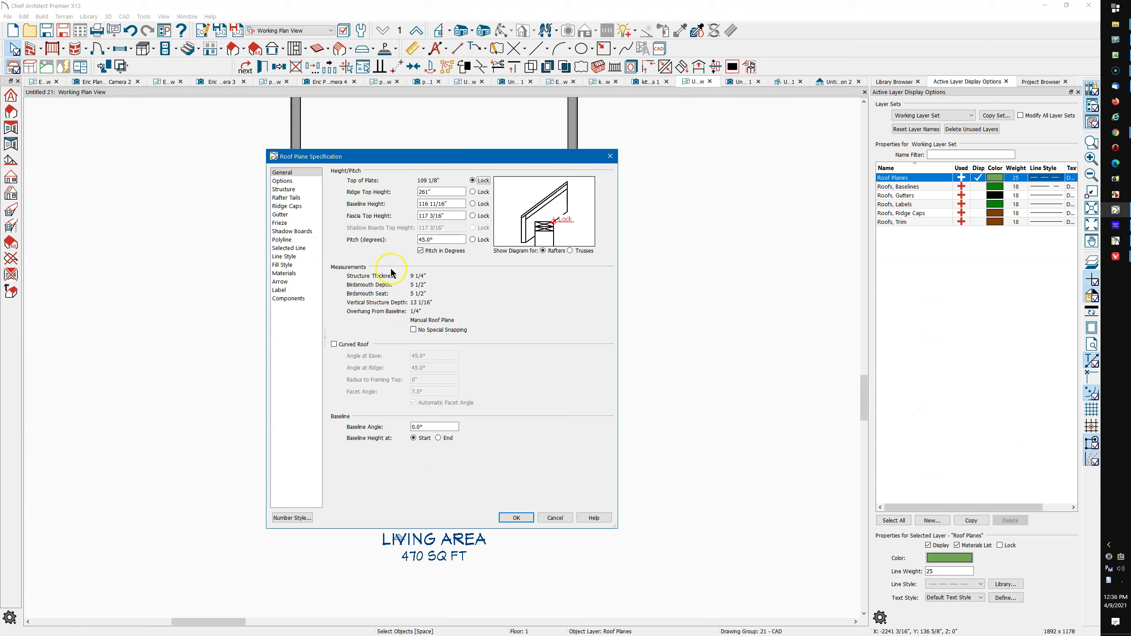
{"action": "left_click", "coordinate": [420, 251]}
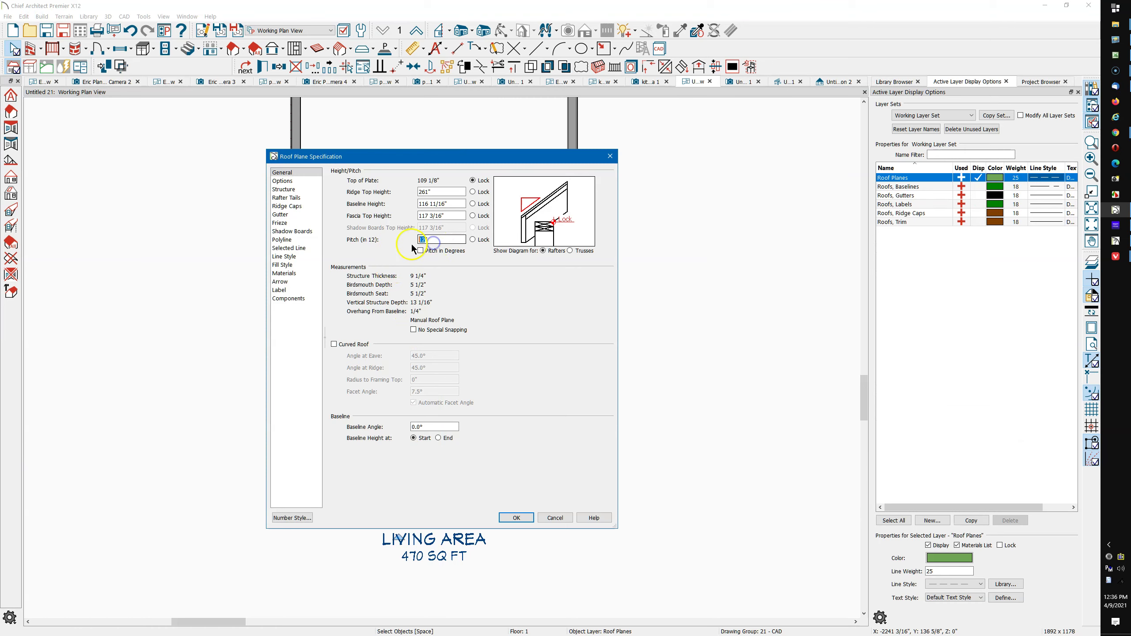
{"action": "type", "text": "5.625"}
{"action": "left_click", "coordinate": [525, 271]}
{"action": "left_click", "coordinate": [517, 517]}
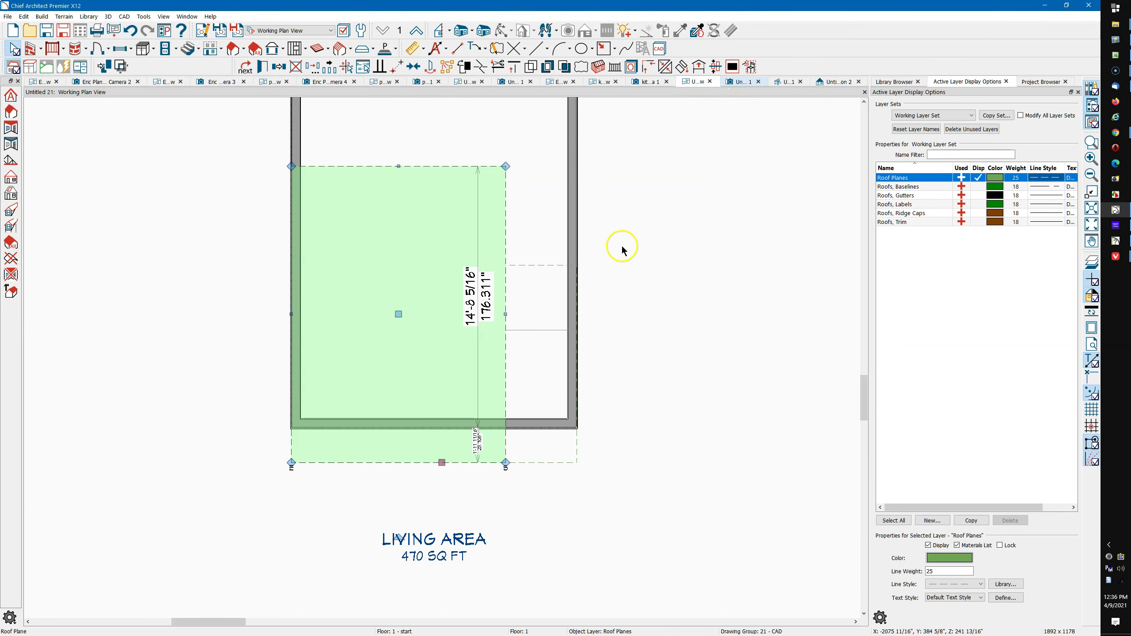
{"action": "key", "text": "ctrl+Tab"}
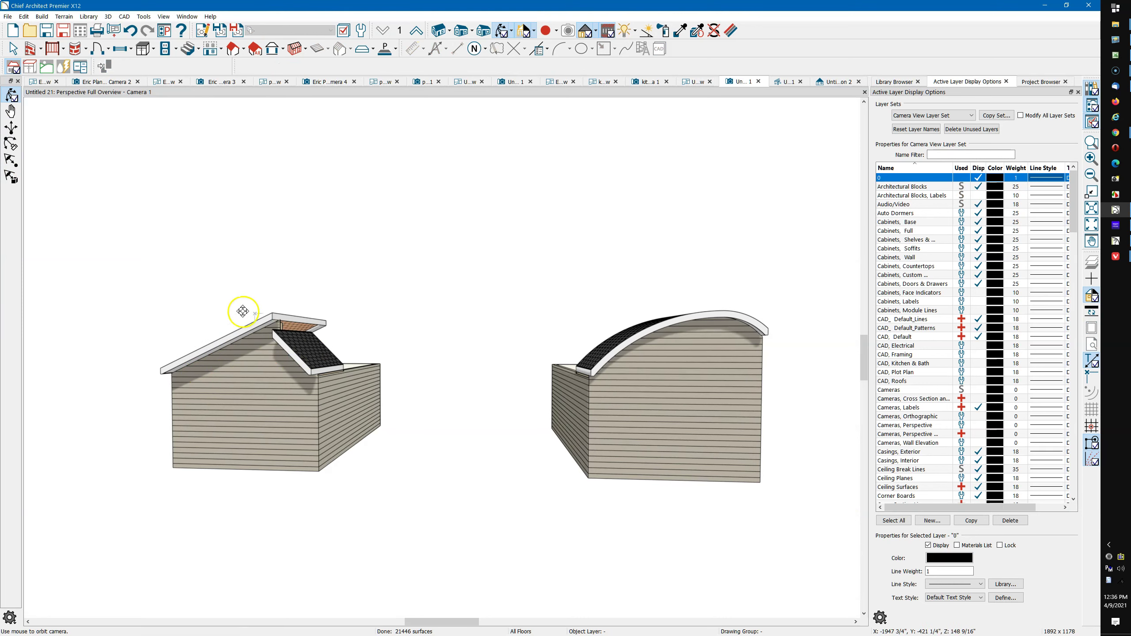
Read the radius of the larger roof arc from its specification in the elevation detail.
{"action": "left_click", "coordinate": [788, 84]}
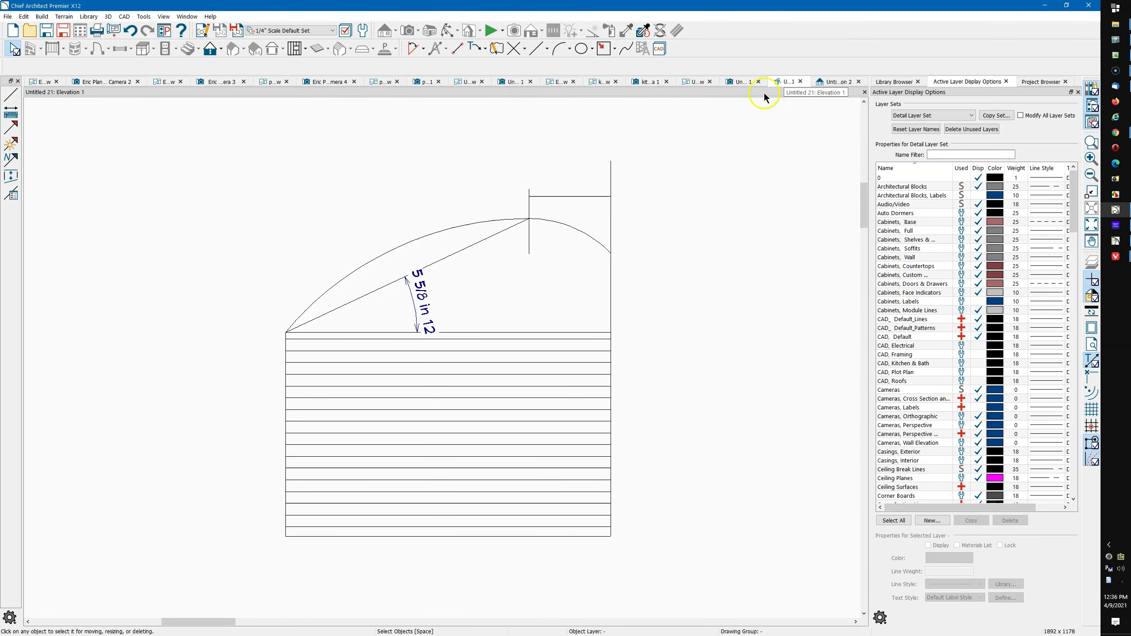
{"action": "left_click", "coordinate": [406, 245]}
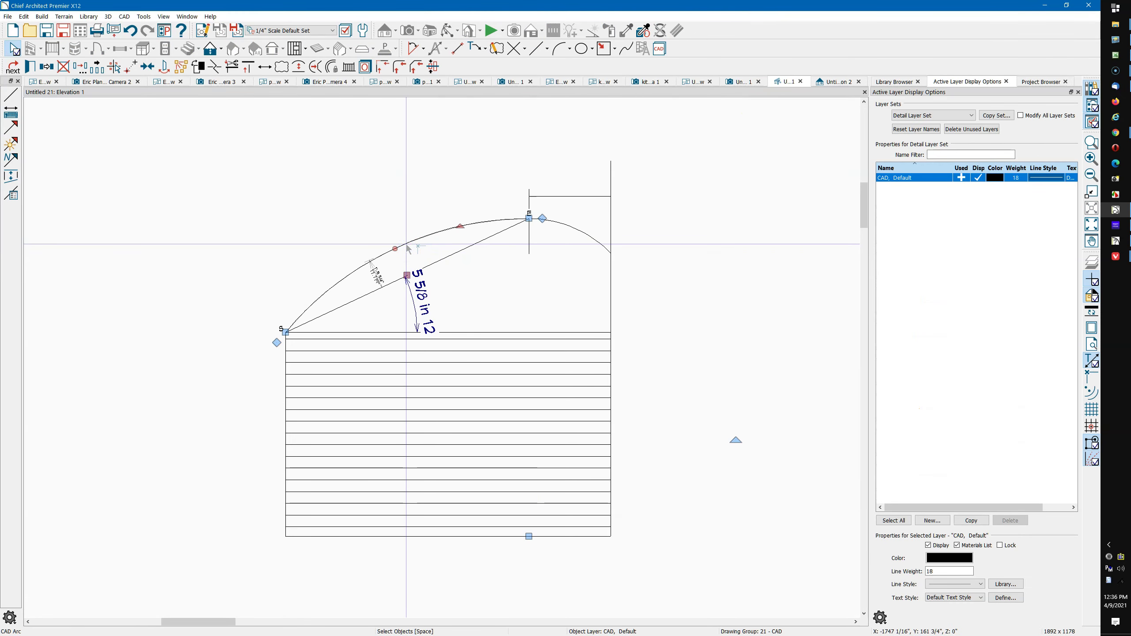
{"action": "double_click", "coordinate": [409, 245]}
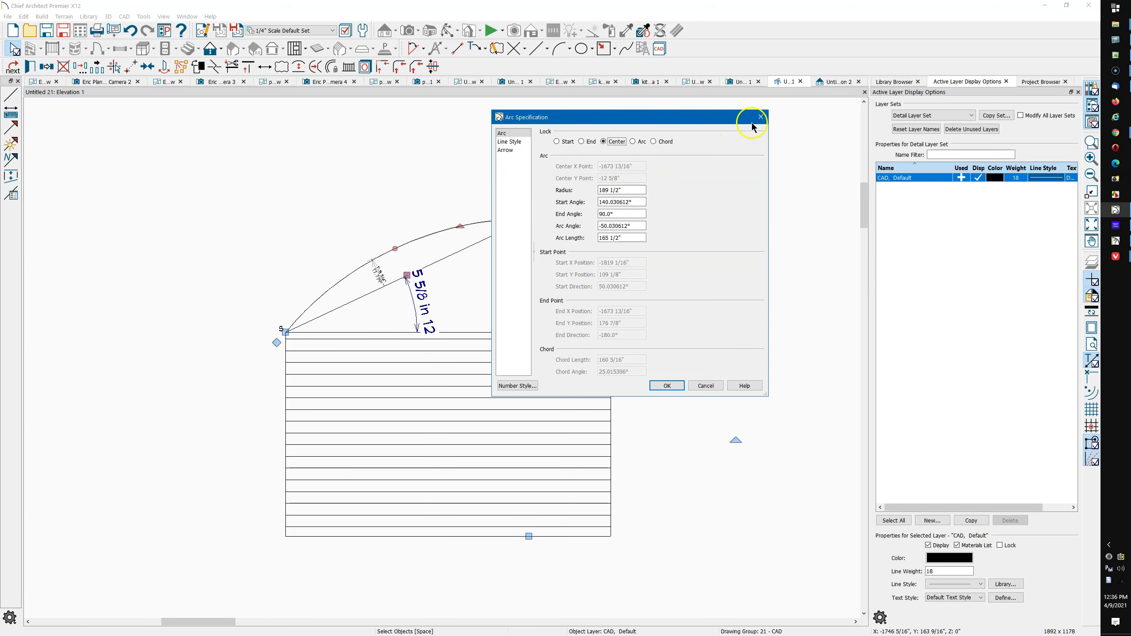
{"action": "left_click", "coordinate": [766, 119]}
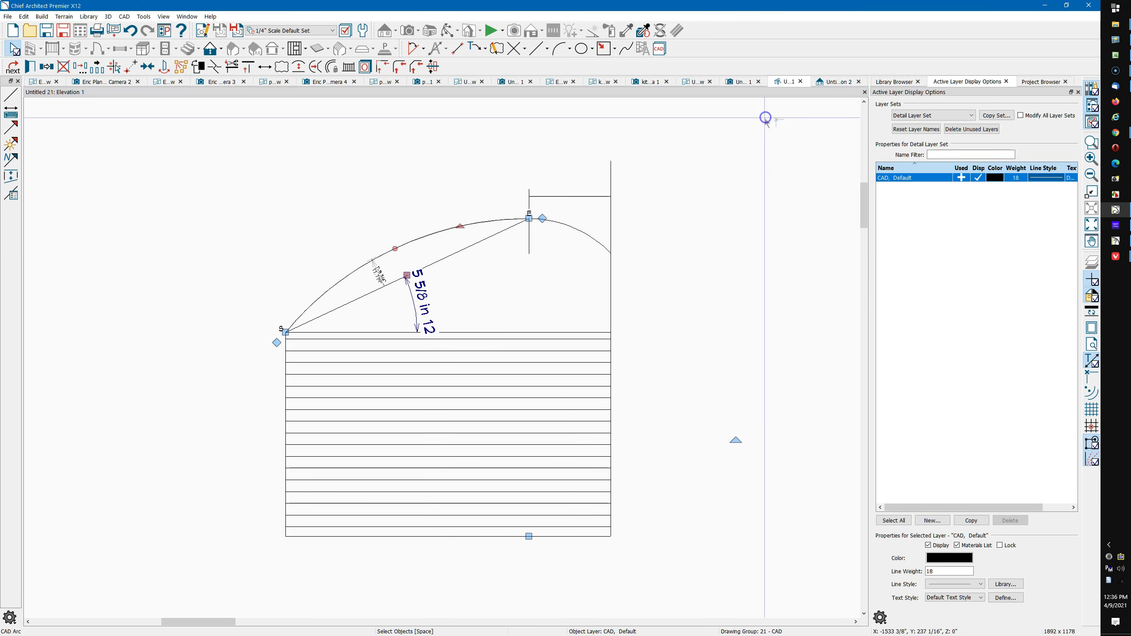
Make the larger roof plane curved with a 189.5" radius to framing top and a 2° facet angle, with automatic facet angle off.
{"action": "left_click", "coordinate": [736, 85]}
{"action": "left_click_drag", "start_coordinate": [454, 295], "coordinate": [493, 297]}
{"action": "key", "text": "space"}
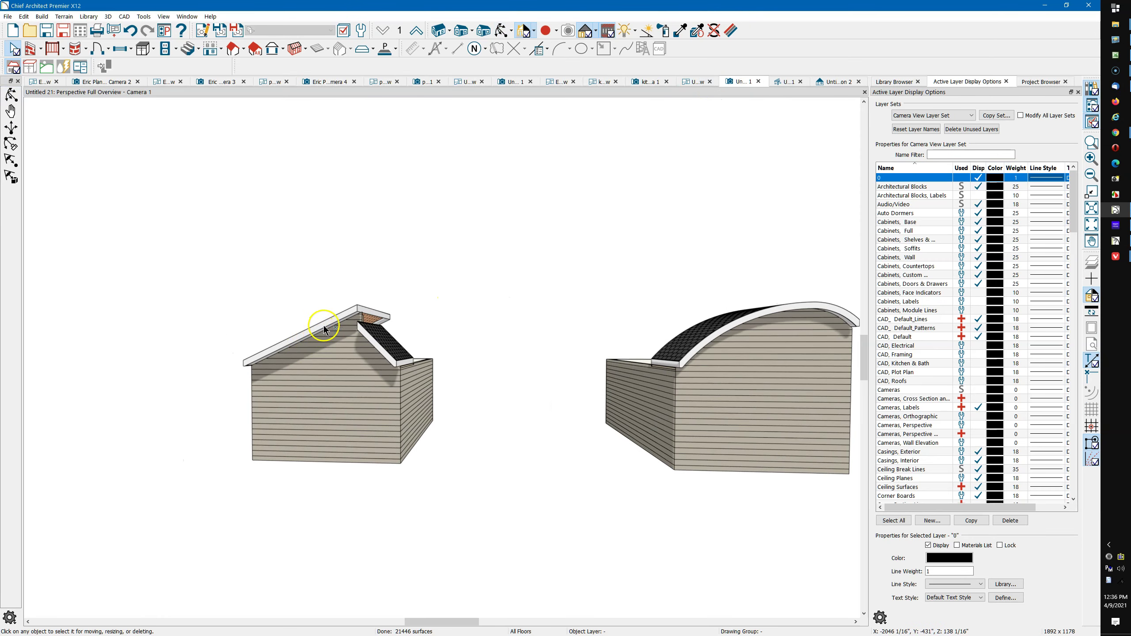
{"action": "left_click", "coordinate": [323, 327]}
{"action": "double_click", "coordinate": [323, 325]}
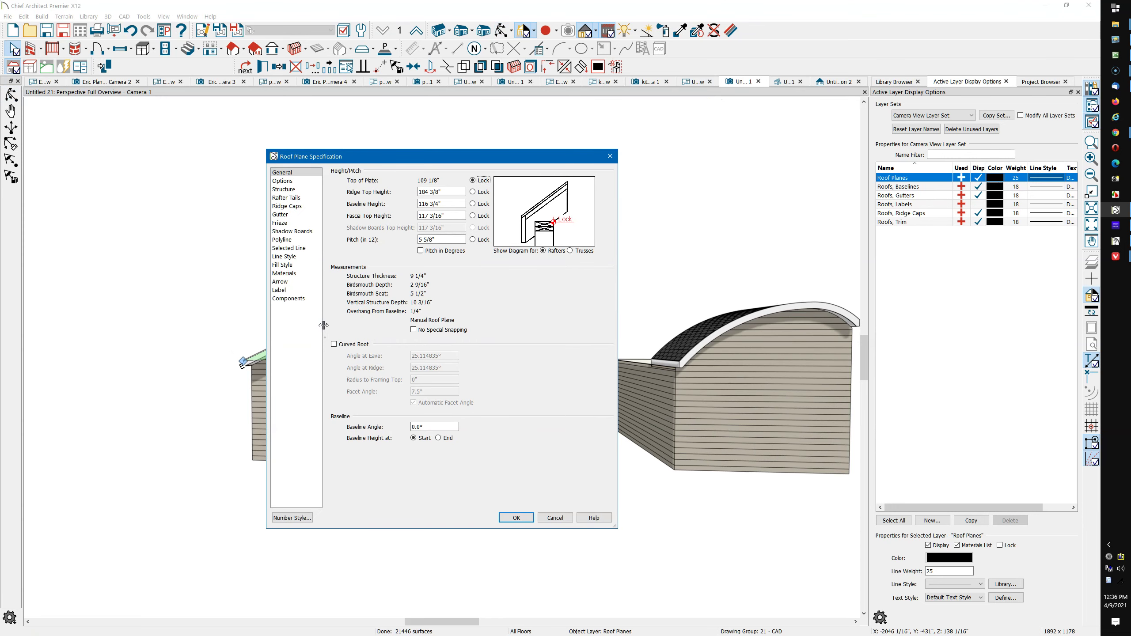
{"action": "left_click", "coordinate": [335, 345]}
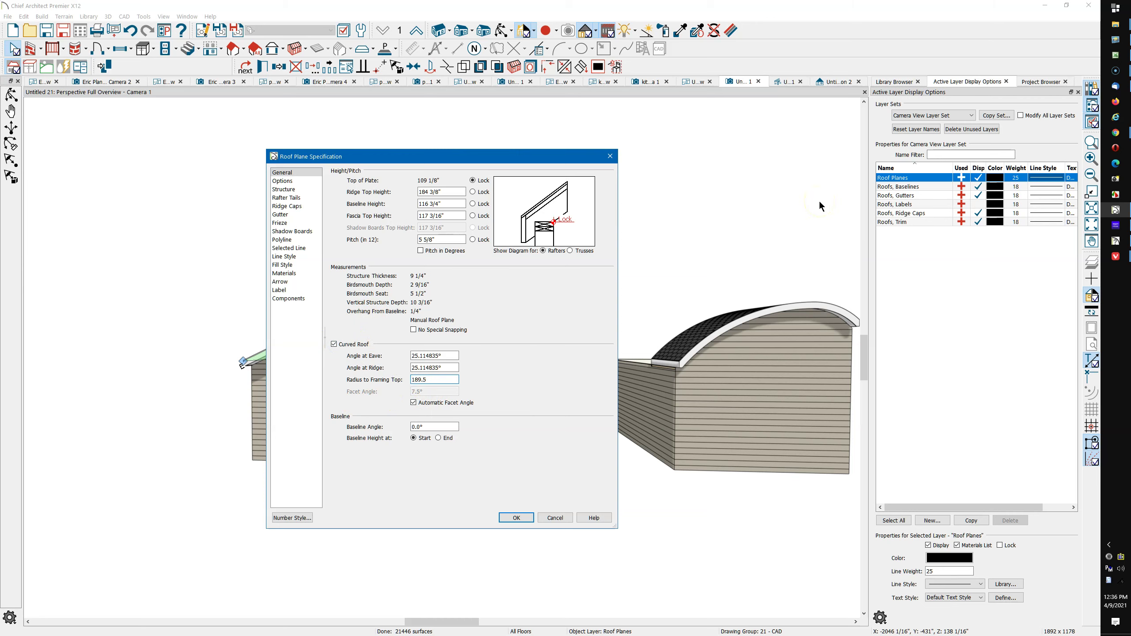
{"action": "left_click", "coordinate": [415, 405]}
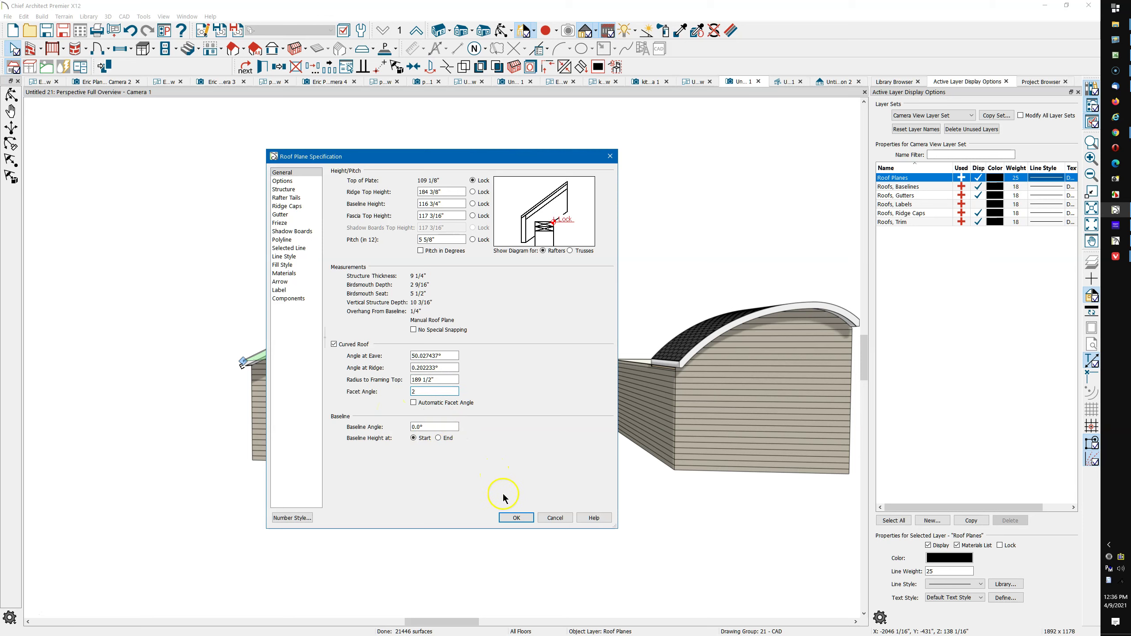
{"action": "left_click", "coordinate": [514, 518]}
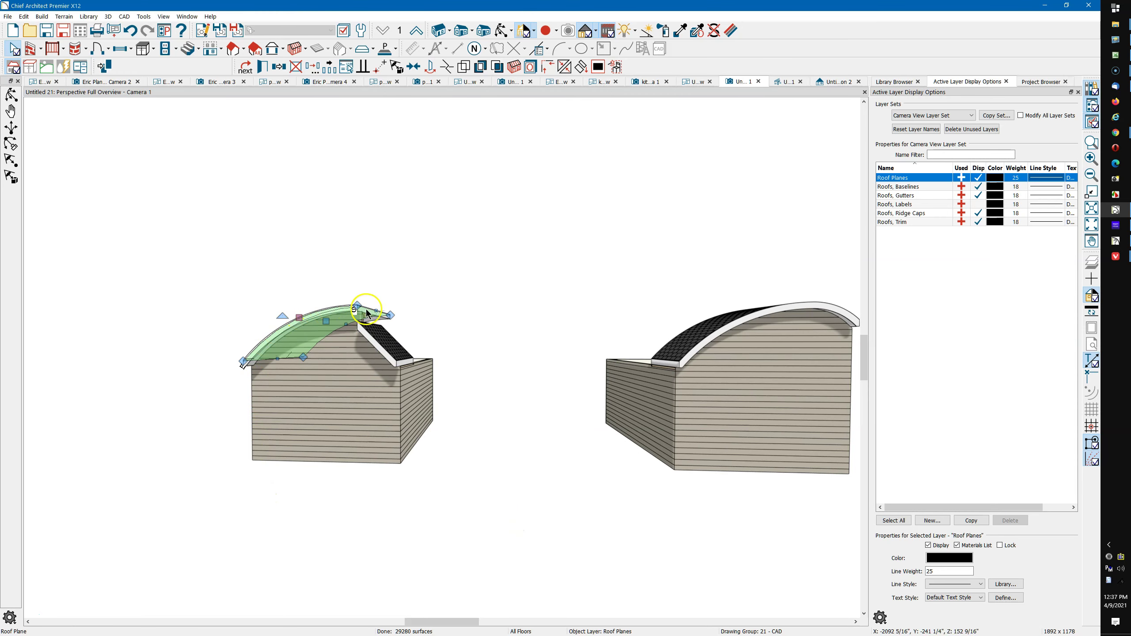
{"action": "left_click", "coordinate": [374, 267]}
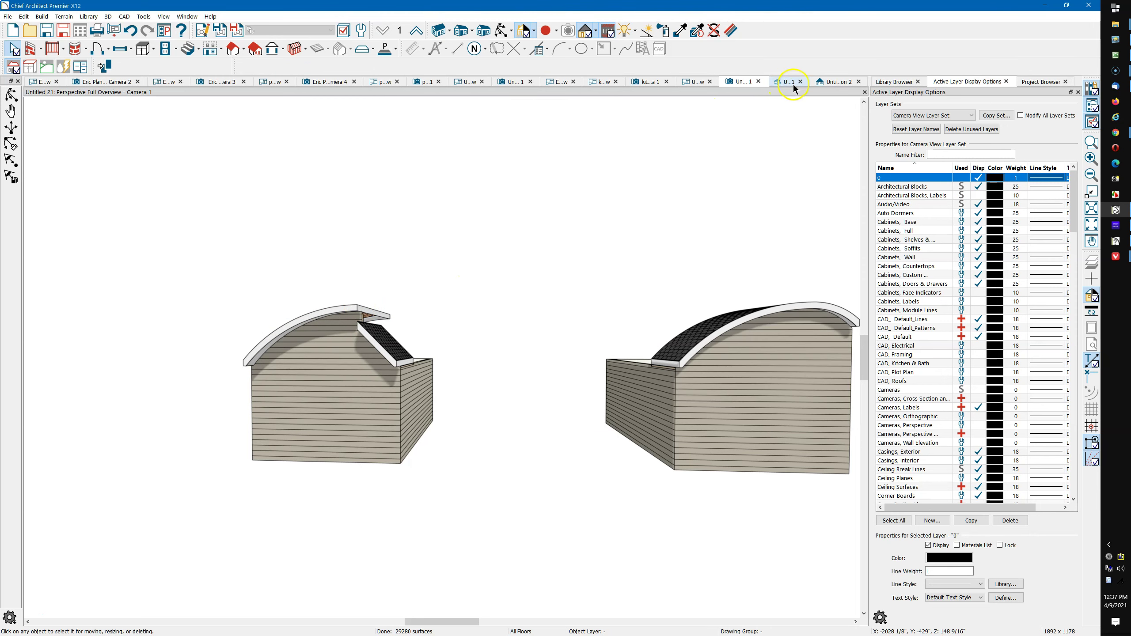
Inspect the finished model's curved roof profile in Cross Section 2 and return to the working plan view.
{"action": "left_click", "coordinate": [817, 82]}
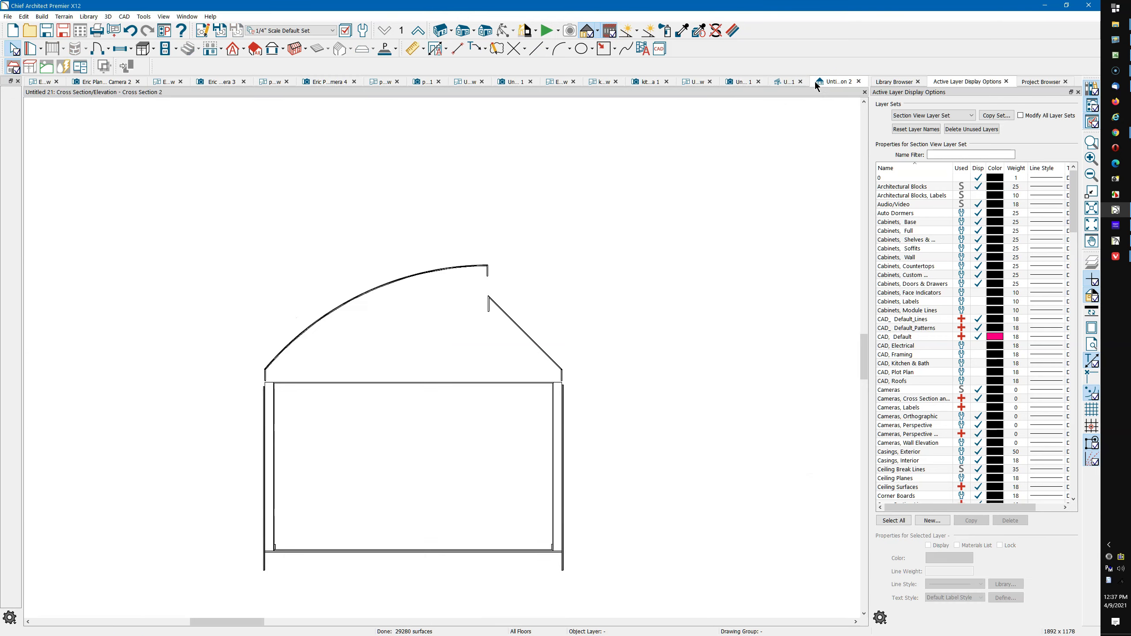
{"action": "mouse_move", "coordinate": [702, 331]}
{"action": "middle_mouse_down"}
{"action": "mouse_move", "coordinate": [101, 312]}
{"action": "mouse_move", "coordinate": [4, 294]}
{"action": "middle_mouse_up"}
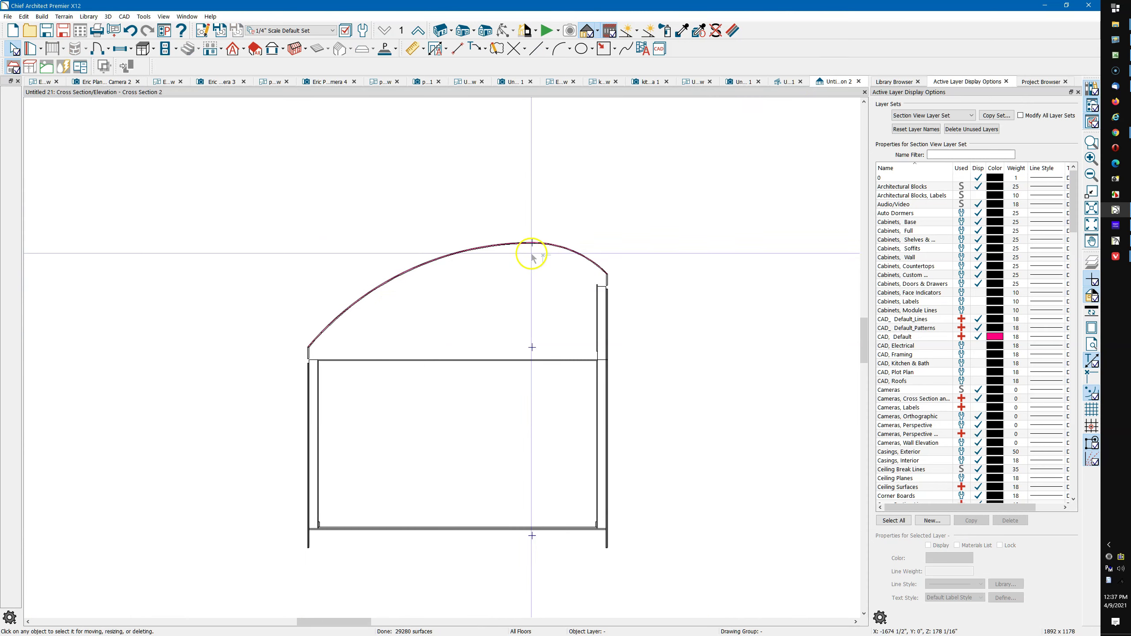
{"action": "scroll", "coordinate": [532, 255], "scroll_direction": "up", "scroll_amount": 3}
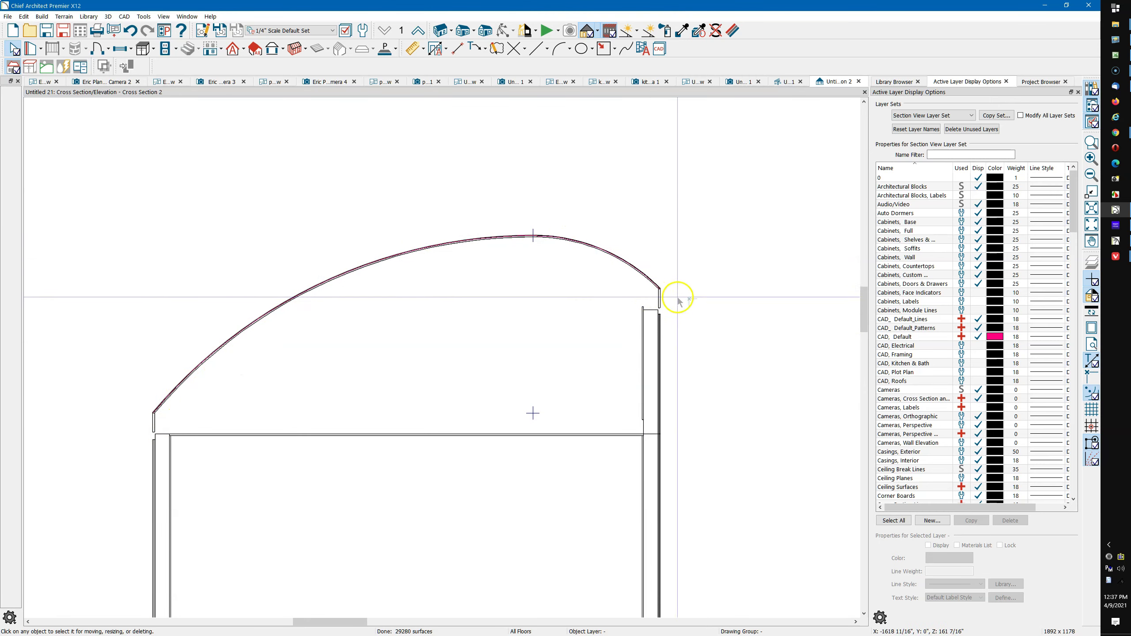
{"action": "scroll", "coordinate": [542, 182], "scroll_direction": "down", "scroll_amount": 1}
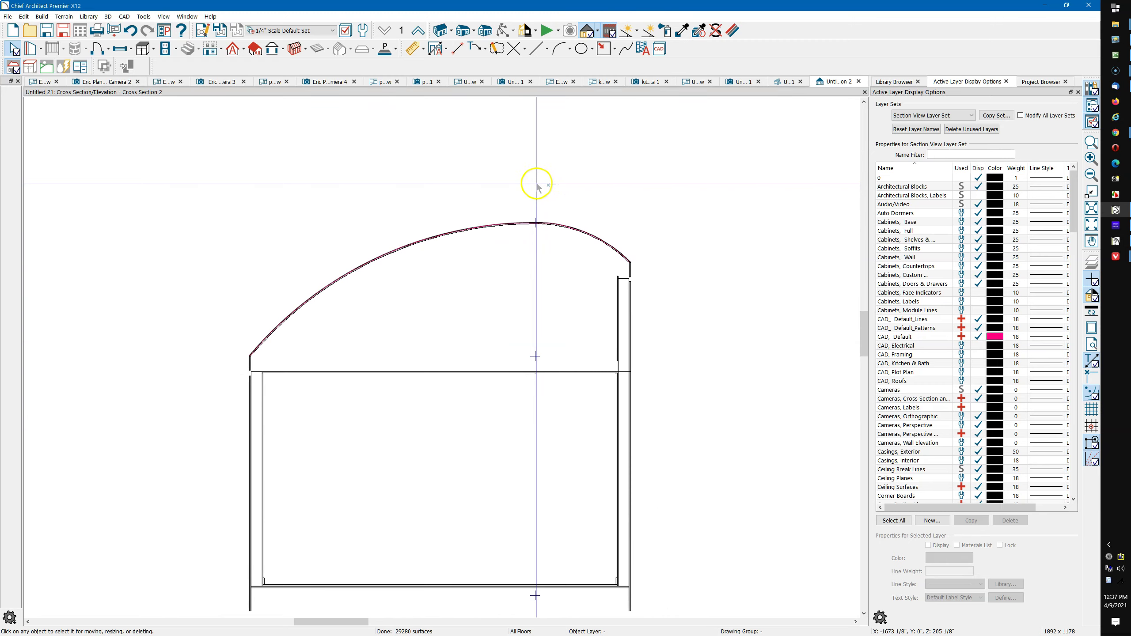
{"action": "scroll", "coordinate": [624, 201], "scroll_direction": "down", "scroll_amount": 2}
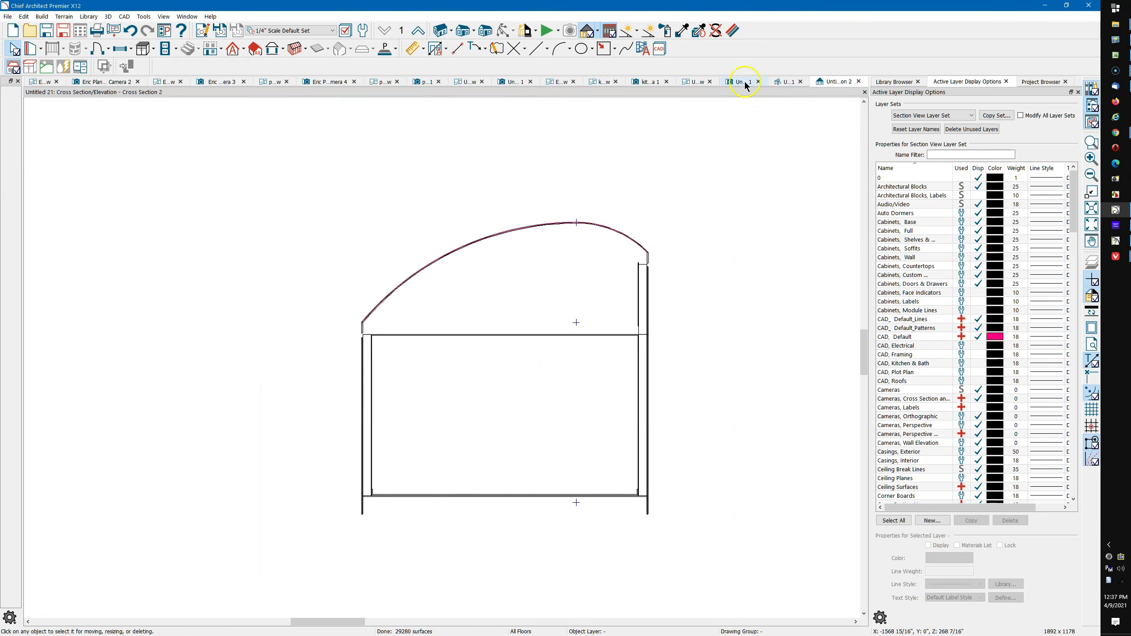
{"action": "left_click", "coordinate": [696, 82]}
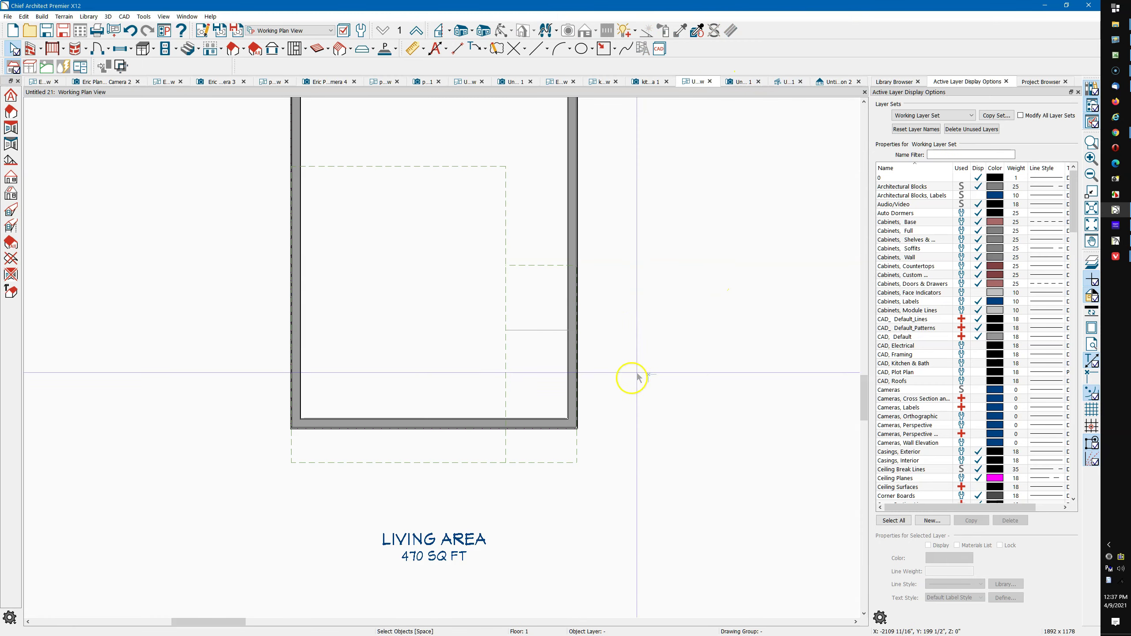
Match the smaller roof plane's ridge top height to the larger plane's at 184 3/8" and show the perspective overview.
{"action": "double_click", "coordinate": [483, 462]}
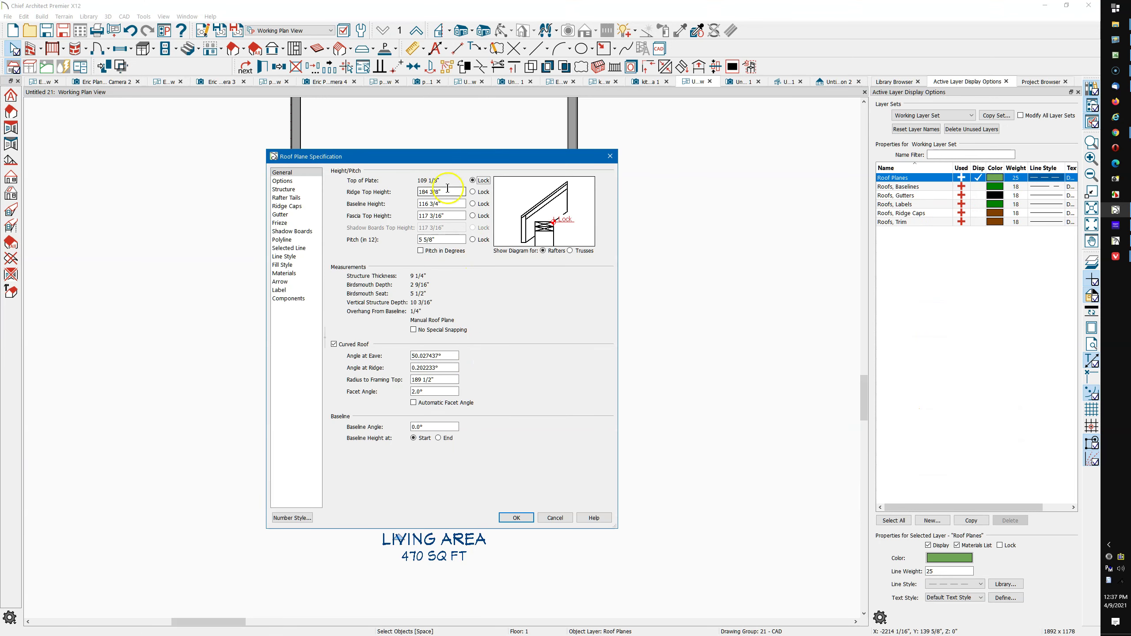
{"action": "left_click", "coordinate": [610, 157]}
{"action": "left_click", "coordinate": [552, 463]}
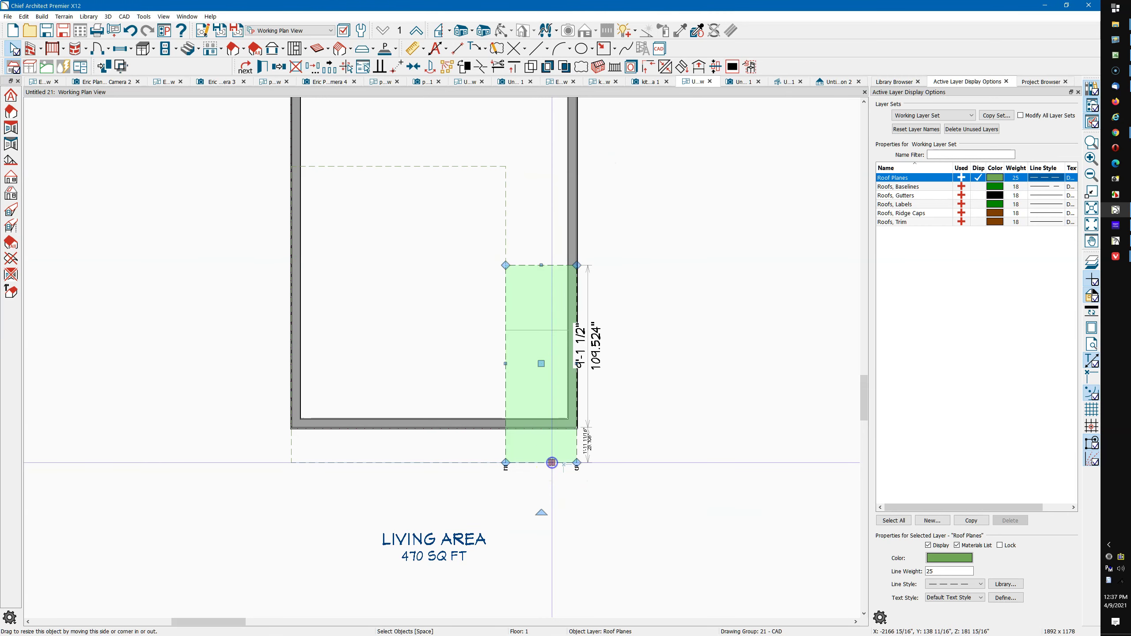
{"action": "double_click", "coordinate": [511, 455]}
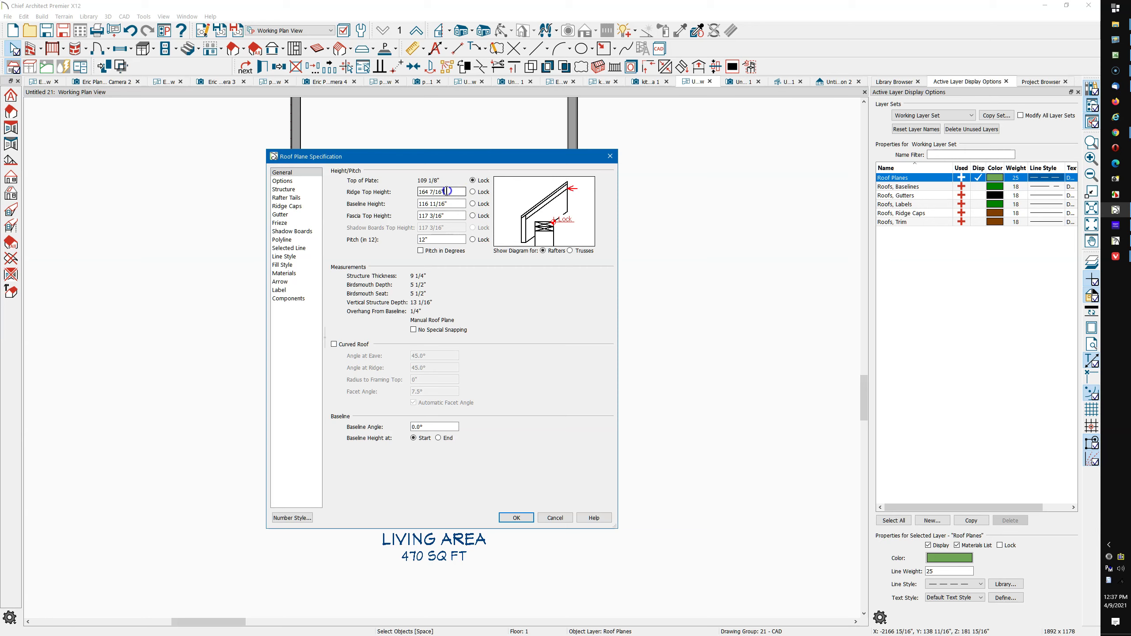
{"action": "key", "text": "Tab"}
{"action": "left_click", "coordinate": [463, 240]}
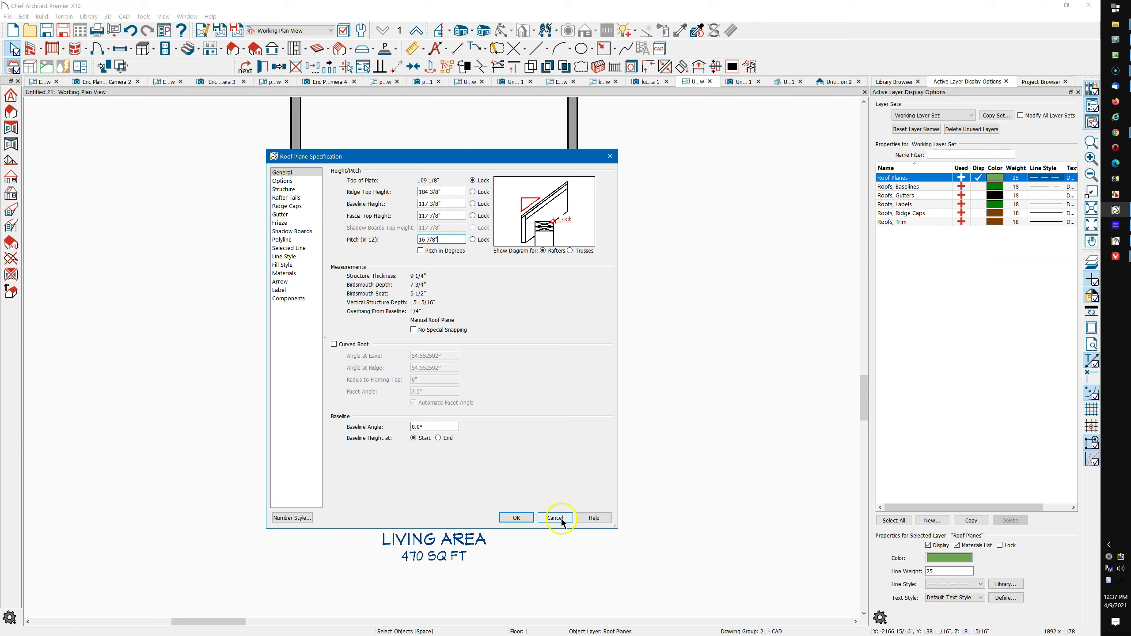
{"action": "left_click", "coordinate": [516, 518]}
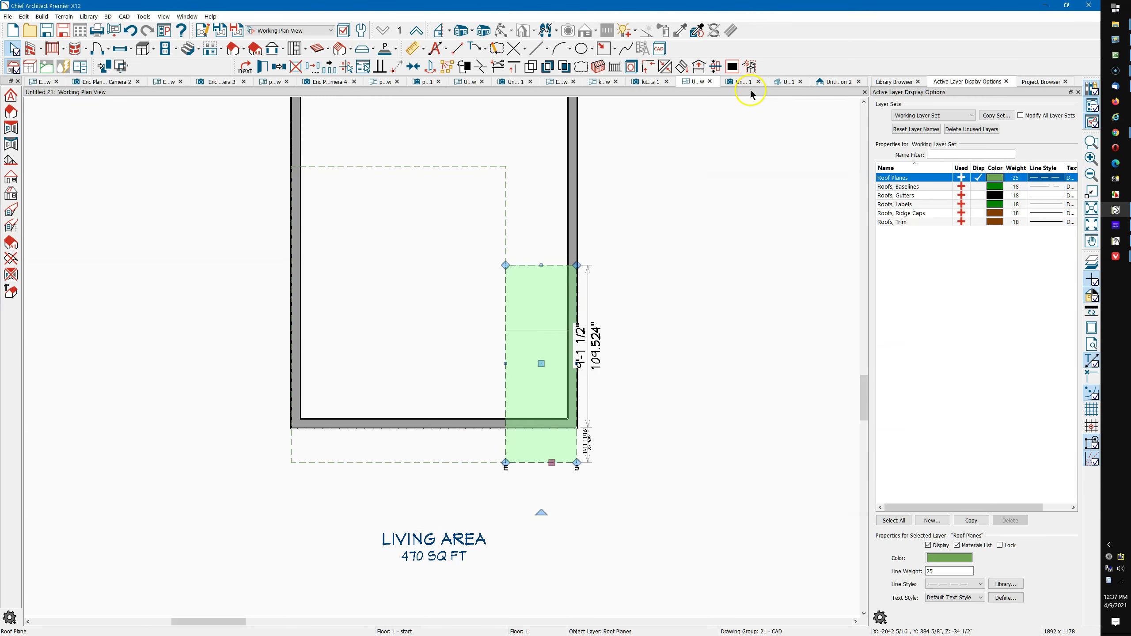
{"action": "left_click", "coordinate": [738, 84]}
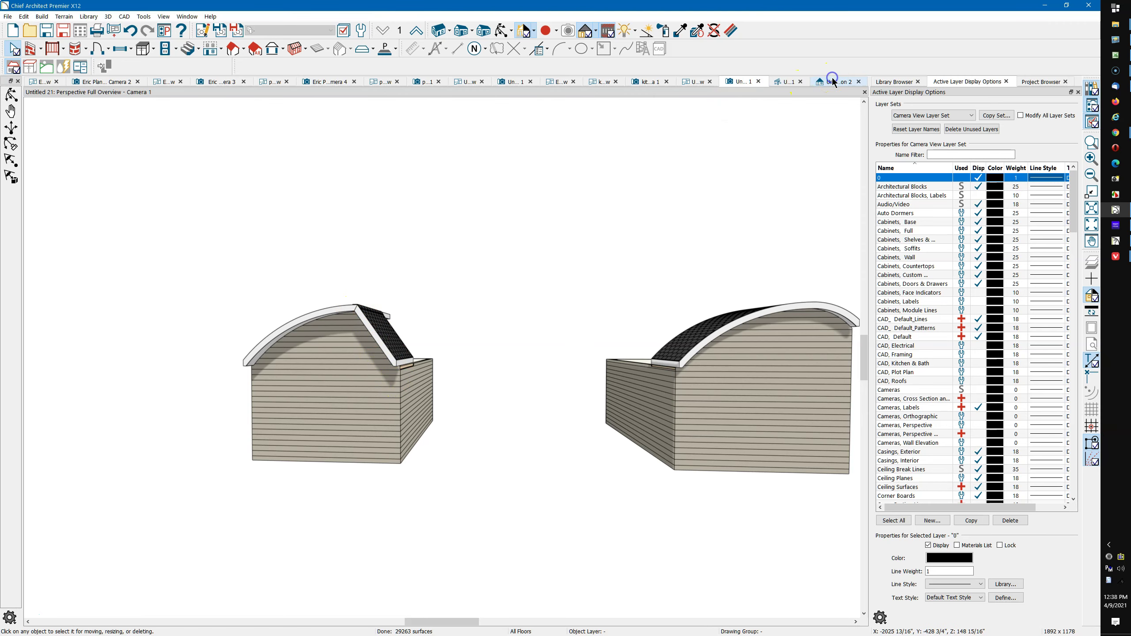
In the elevation detail, draw a chord line across the smaller roof arc and a horizontal reference line from its eave end.
{"action": "left_click", "coordinate": [787, 82]}
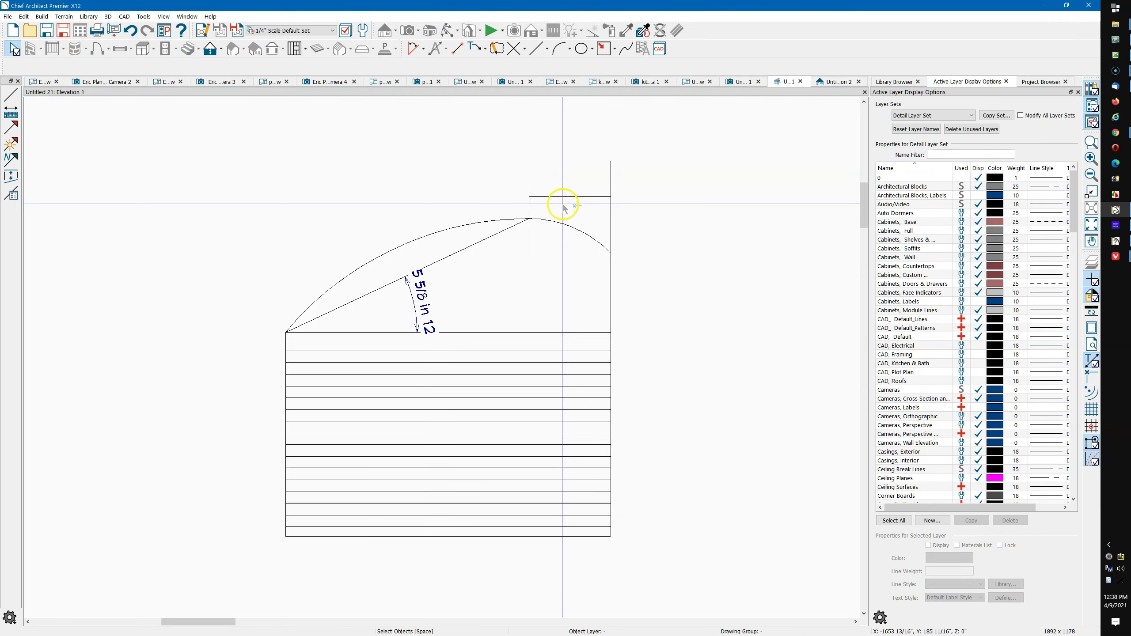
{"action": "scroll", "coordinate": [595, 152], "scroll_direction": "up", "scroll_amount": 3}
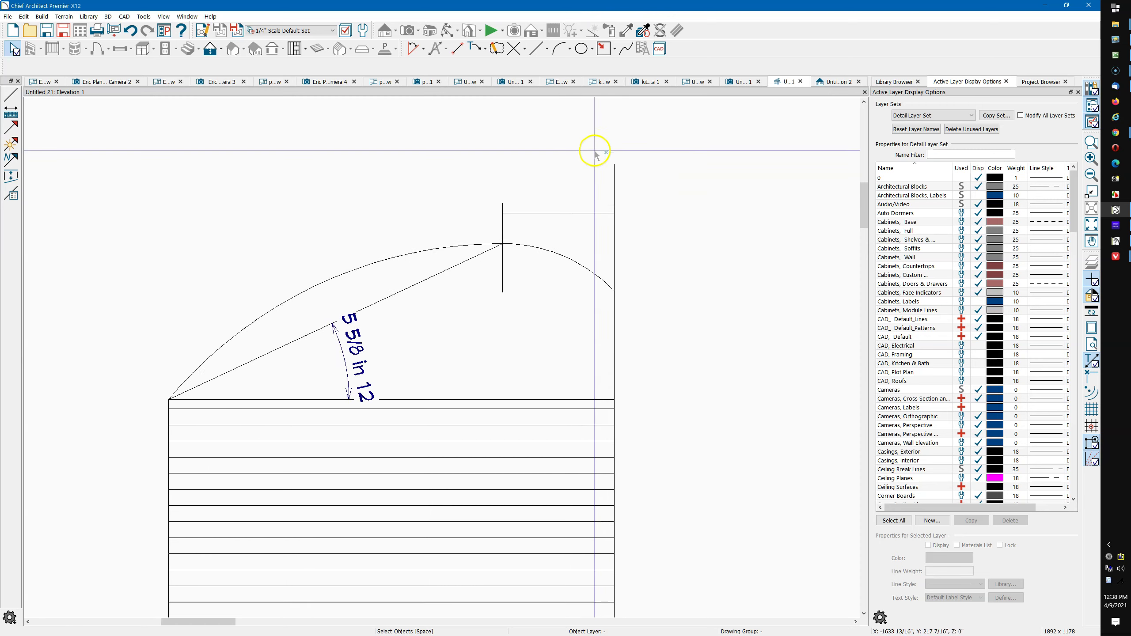
{"action": "left_click", "coordinate": [538, 49]}
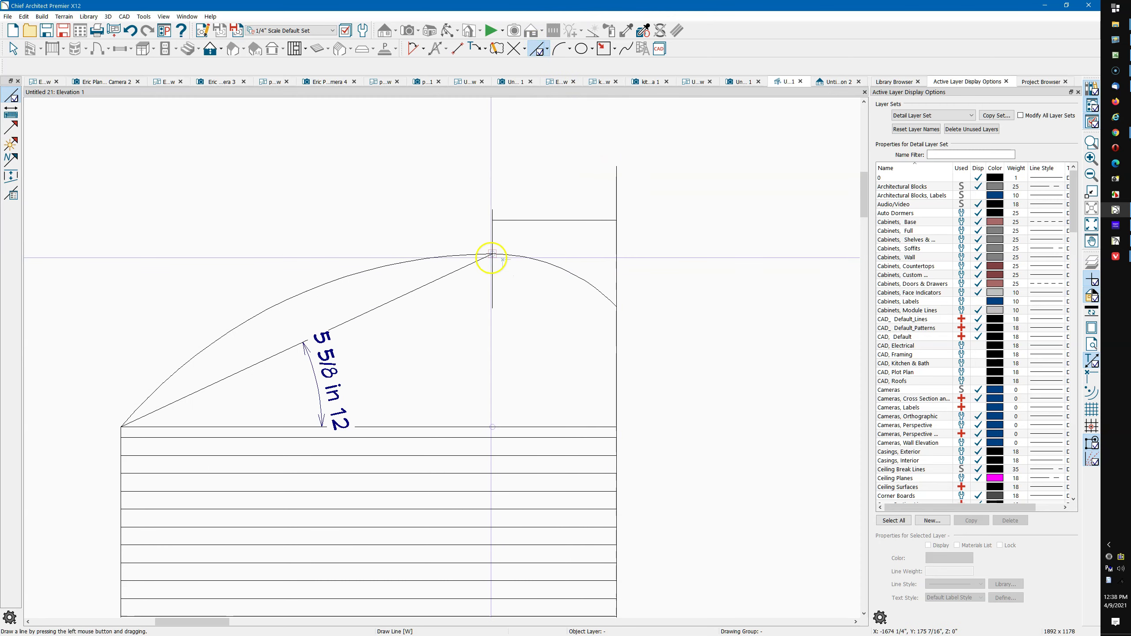
{"action": "mouse_move", "coordinate": [492, 256]}
{"action": "left_mouse_down"}
{"action": "mouse_move", "coordinate": [619, 316]}
{"action": "mouse_move", "coordinate": [492, 308]}
{"action": "mouse_move", "coordinate": [522, 307]}
{"action": "left_mouse_up"}
Add an angular dimension between the smaller arc's chord and the horizontal line, with the angle style set to Pitch (x in 12).
{"action": "left_click", "coordinate": [413, 48]}
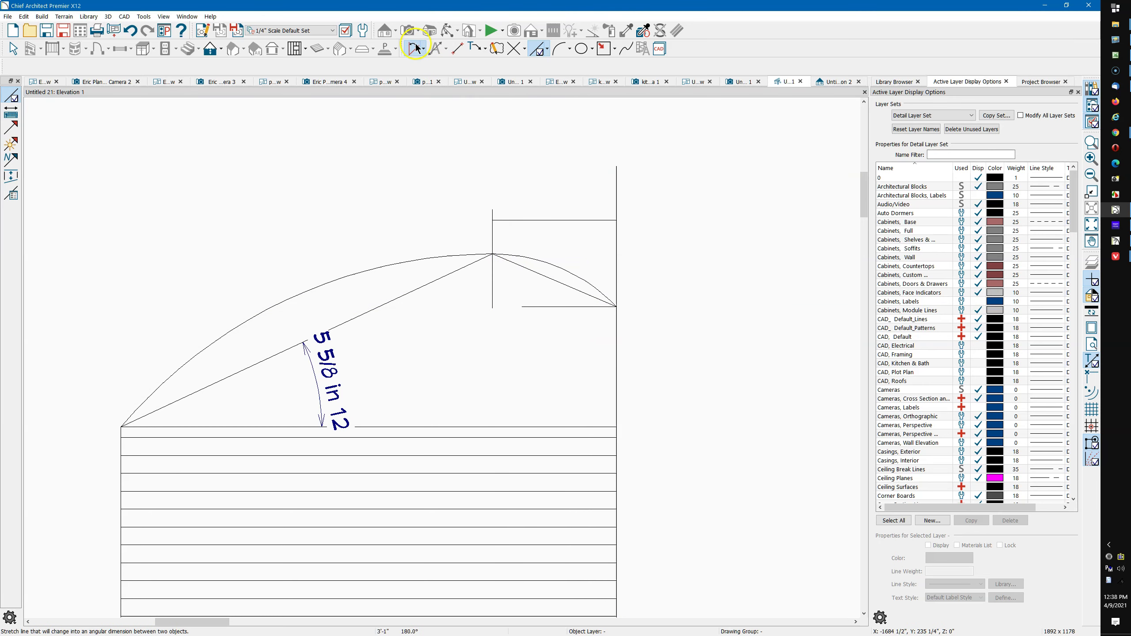
{"action": "mouse_move", "coordinate": [535, 304]}
{"action": "left_mouse_down"}
{"action": "mouse_move", "coordinate": [541, 272]}
{"action": "mouse_move", "coordinate": [536, 281]}
{"action": "left_mouse_up"}
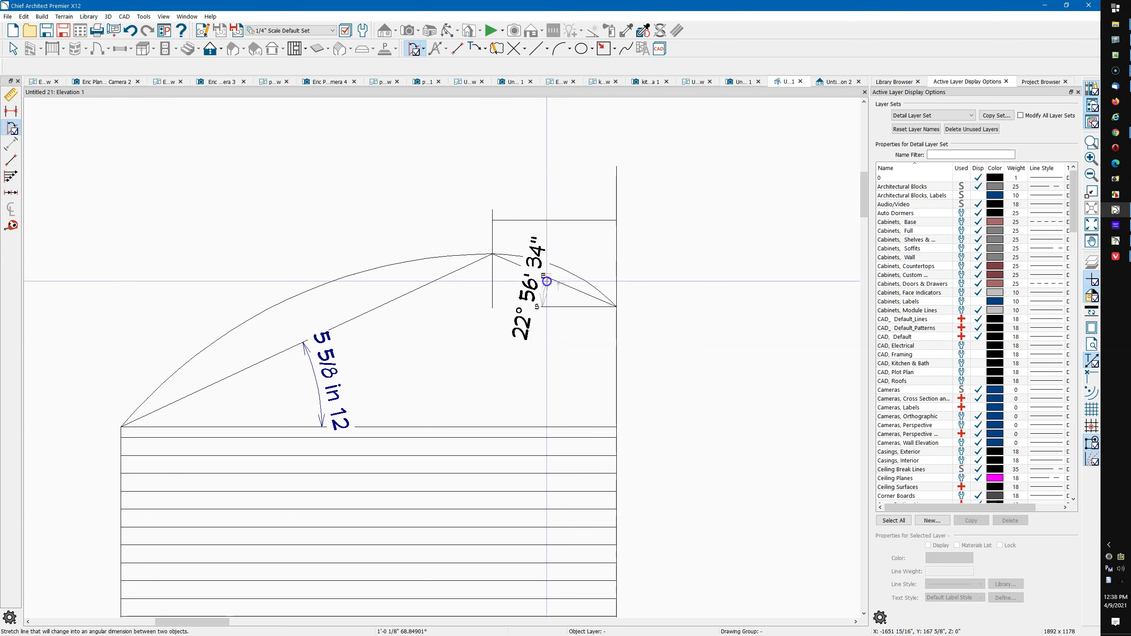
{"action": "key", "text": "space"}
{"action": "double_click", "coordinate": [546, 290]}
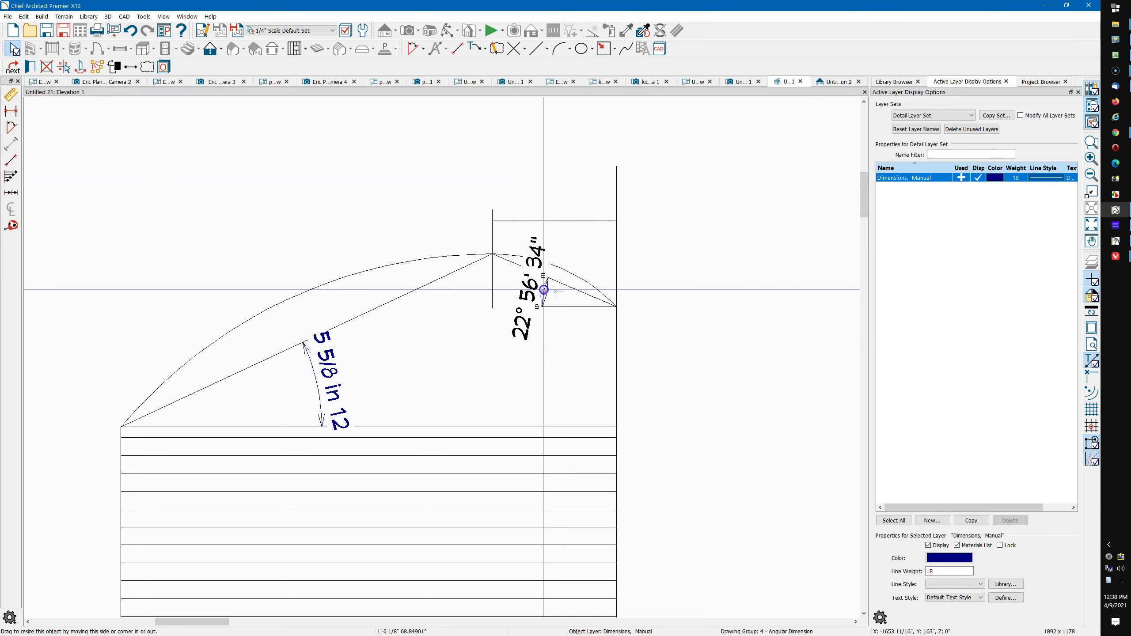
{"action": "left_click", "coordinate": [597, 419]}
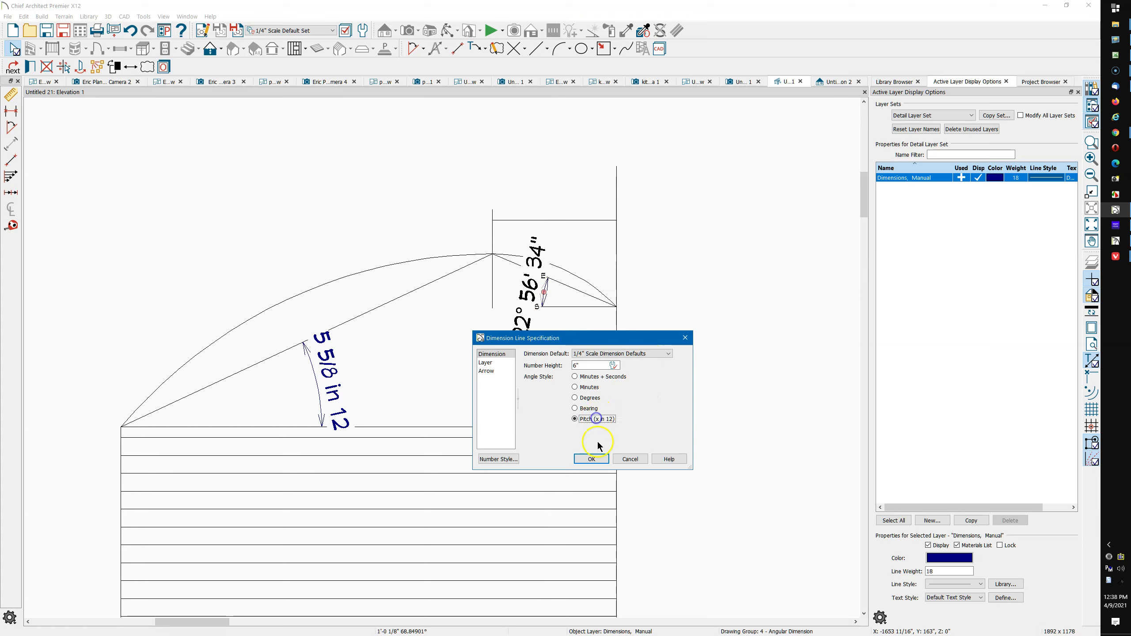
{"action": "left_click", "coordinate": [593, 460]}
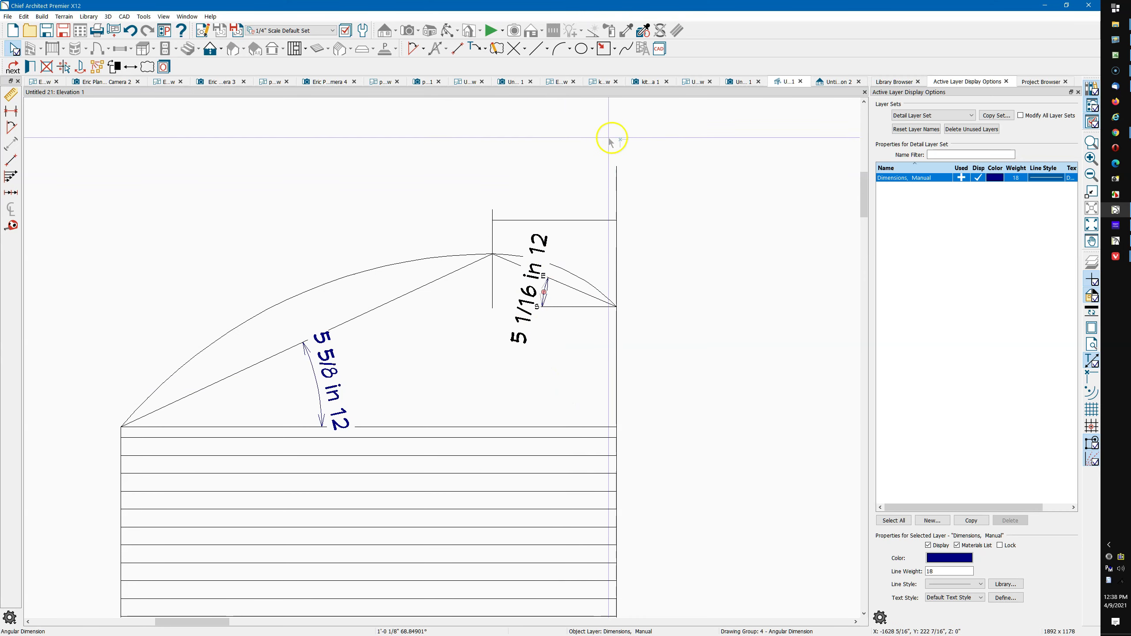
In the perspective overview, lock the smaller roof plane's ridge top height and set its pitch to 5 1/16 in 12.
{"action": "left_click", "coordinate": [738, 85]}
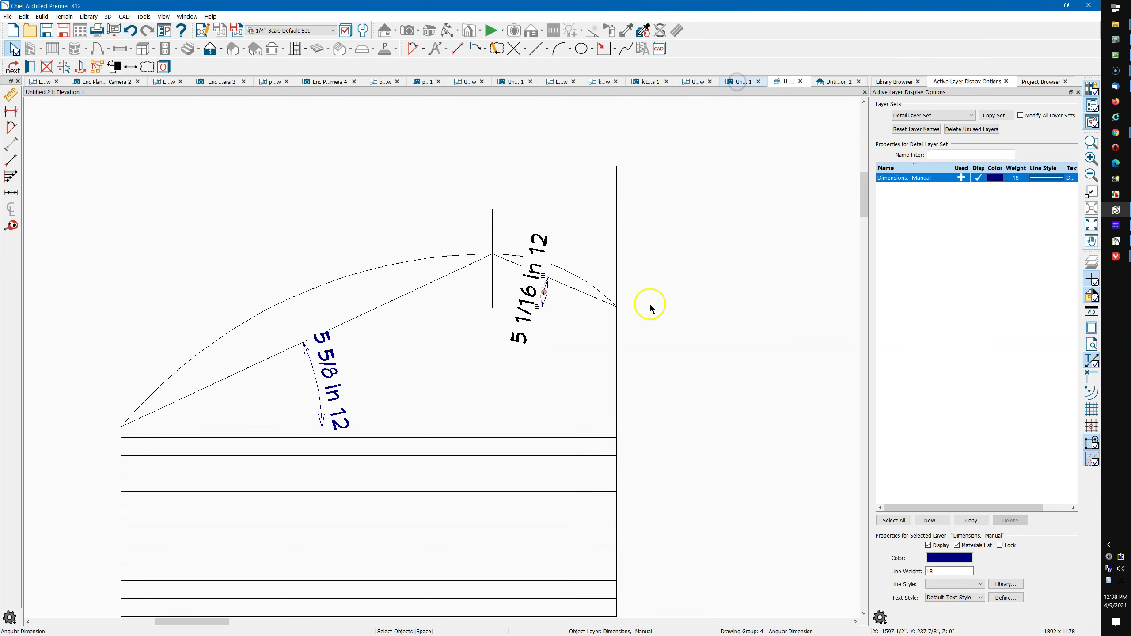
{"action": "left_click", "coordinate": [371, 333]}
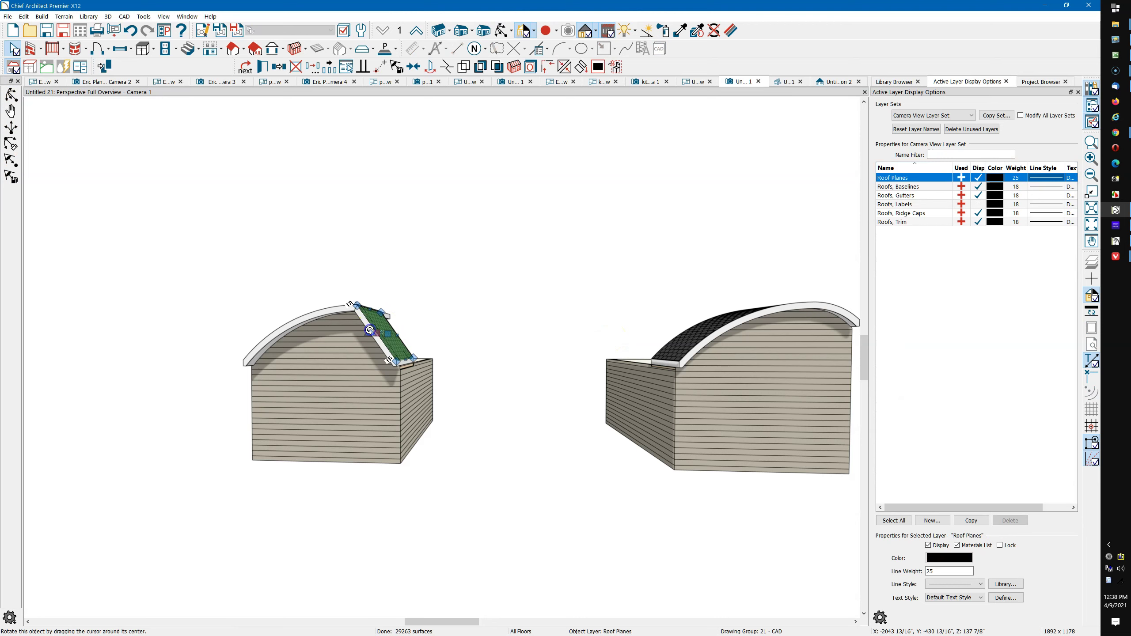
{"action": "double_click", "coordinate": [372, 334]}
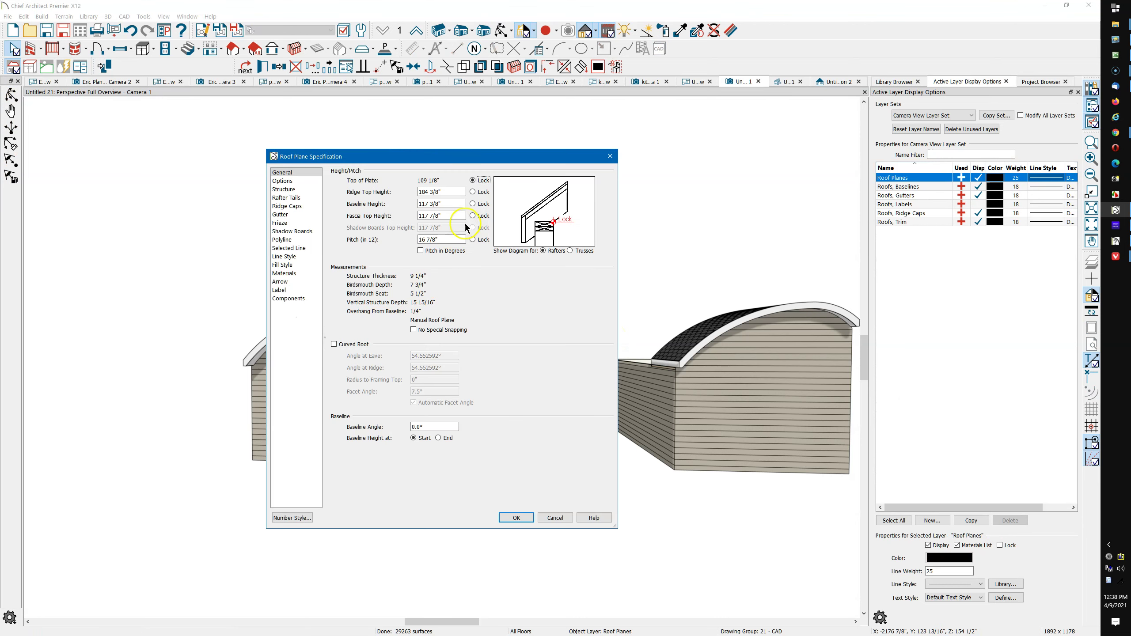
{"action": "left_click", "coordinate": [472, 192]}
{"action": "left_click_drag", "start_coordinate": [463, 240], "coordinate": [402, 239]}
{"action": "left_click", "coordinate": [756, 171]}
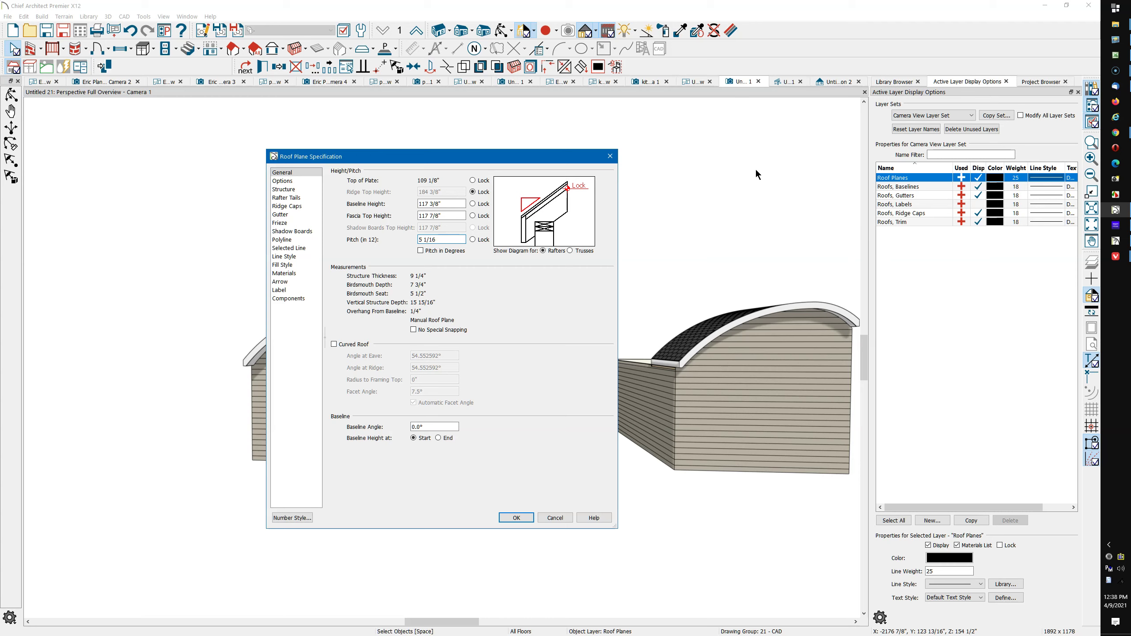
{"action": "left_click", "coordinate": [516, 518]}
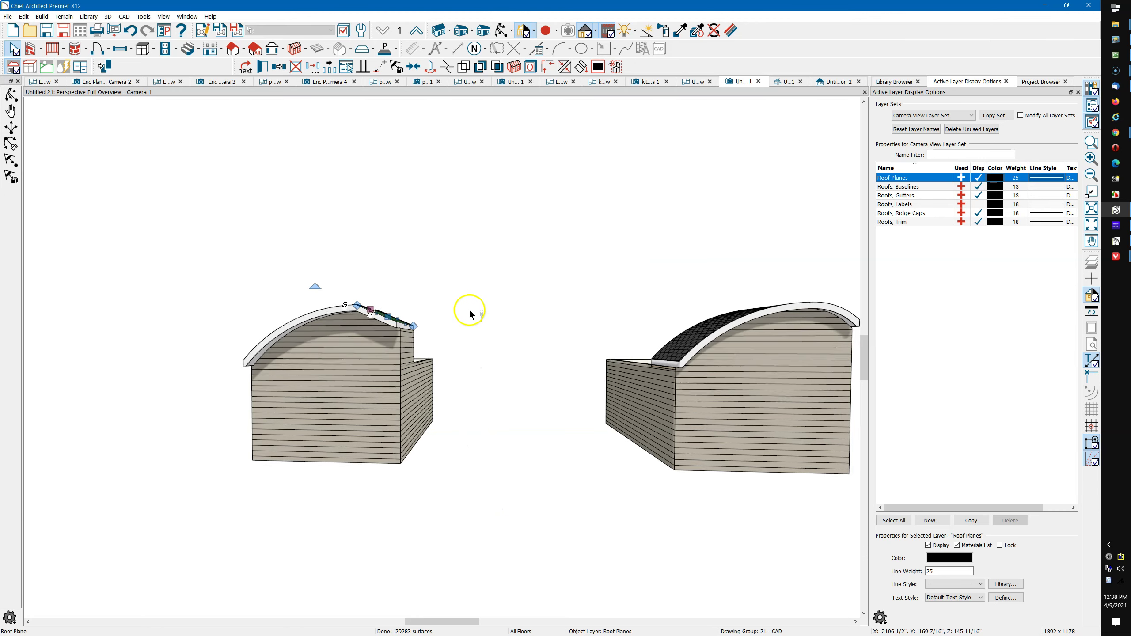
Read the radius of the smaller roof arc from its specification in the elevation detail.
{"action": "scroll", "coordinate": [266, 296], "scroll_direction": "down", "scroll_amount": 2}
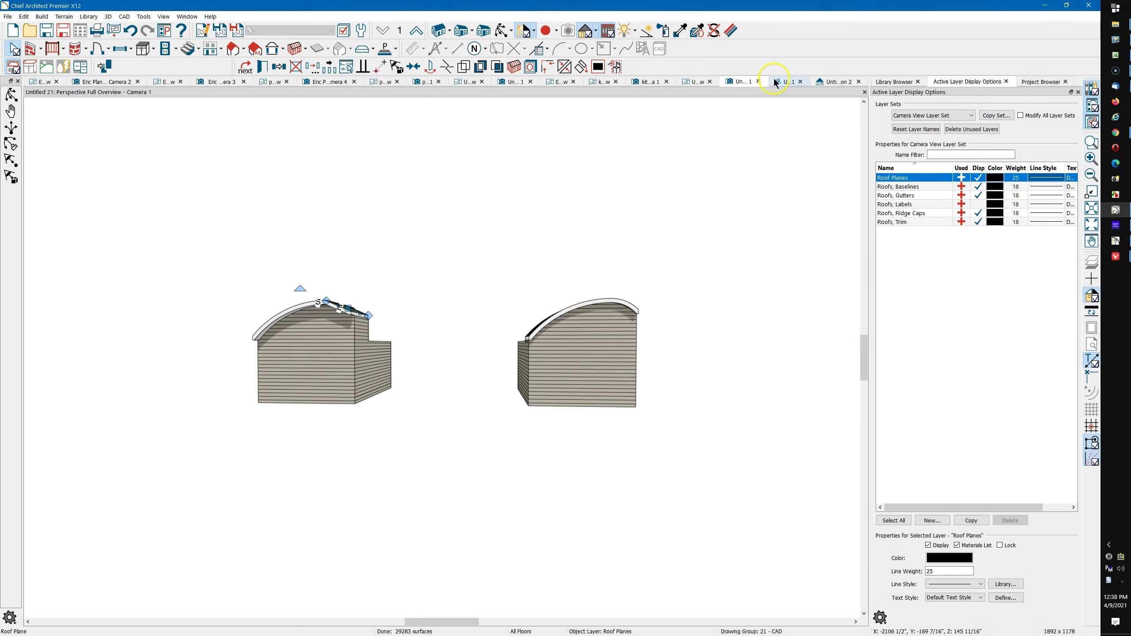
{"action": "left_click", "coordinate": [788, 83]}
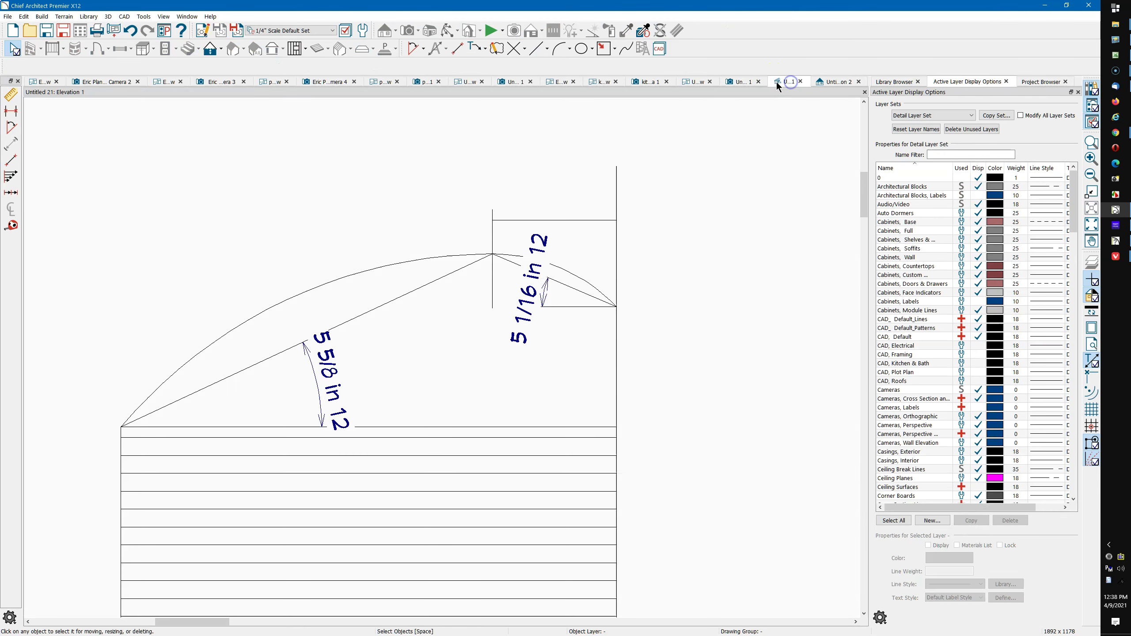
{"action": "double_click", "coordinate": [580, 279]}
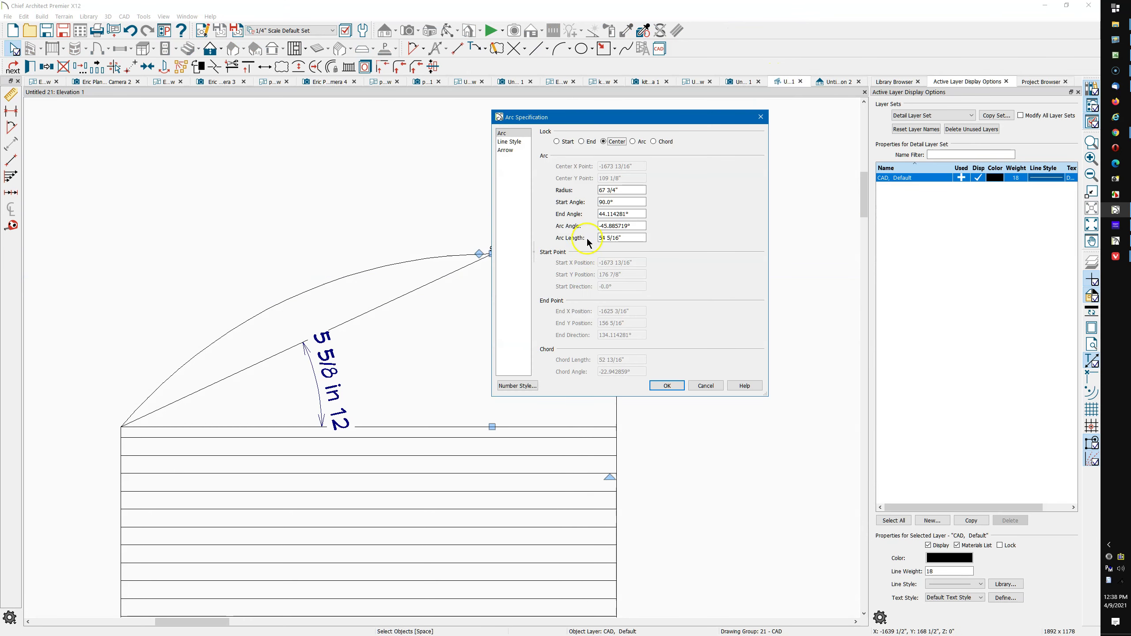
{"action": "left_click", "coordinate": [761, 117]}
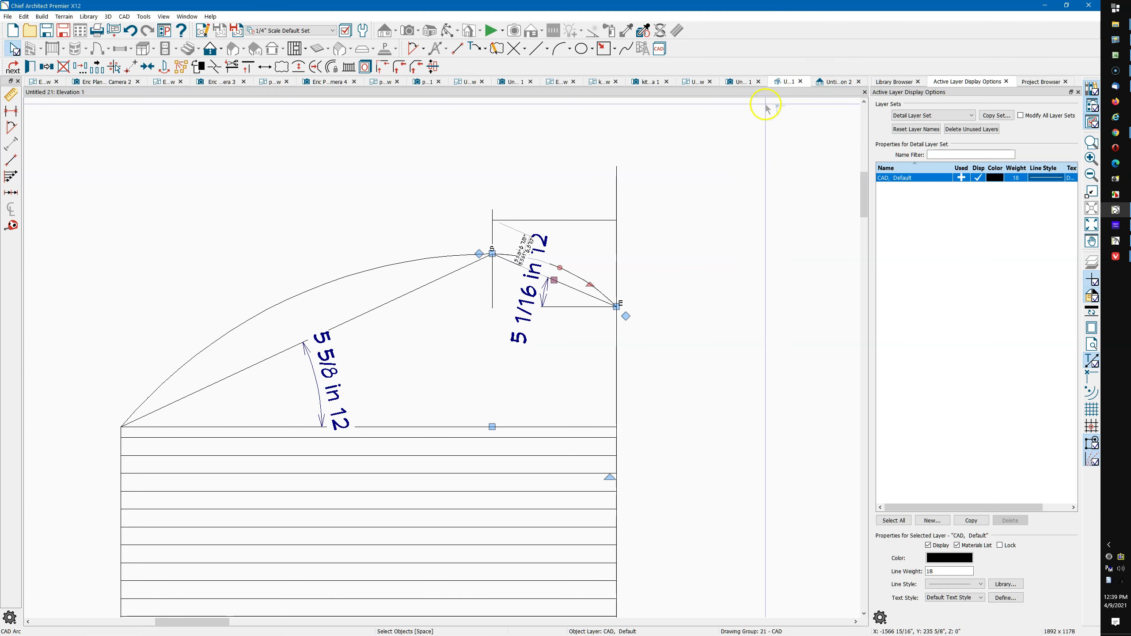
Make the smaller roof plane curved in the perspective overview, with a 67 3/4" radius to framing top and automatic facet angle off.
{"action": "left_click", "coordinate": [736, 82]}
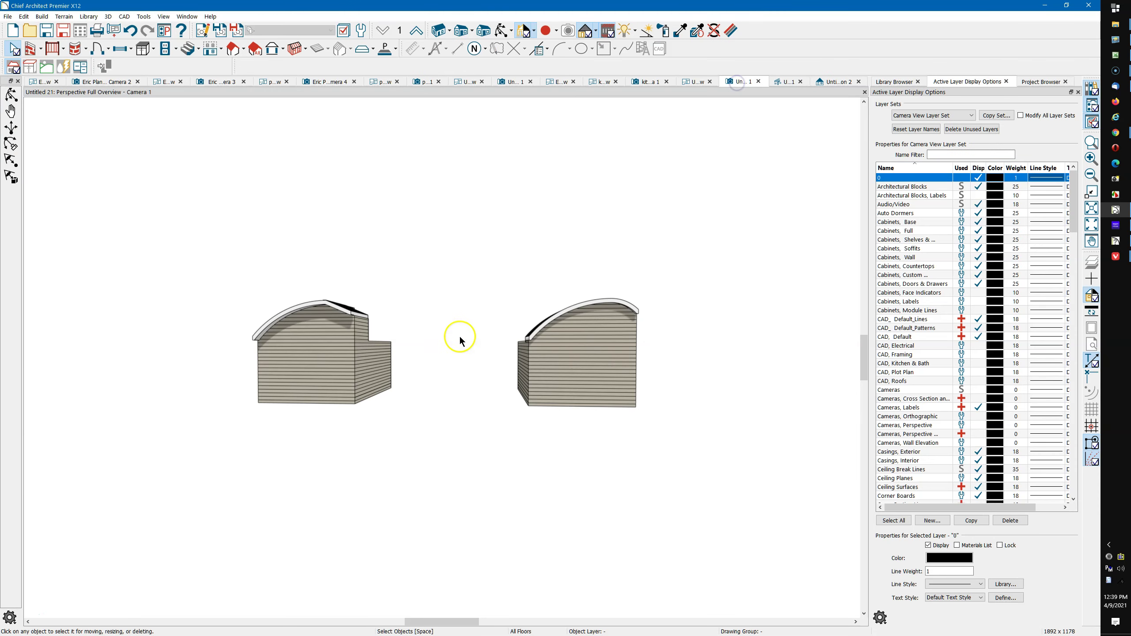
{"action": "double_click", "coordinate": [340, 312]}
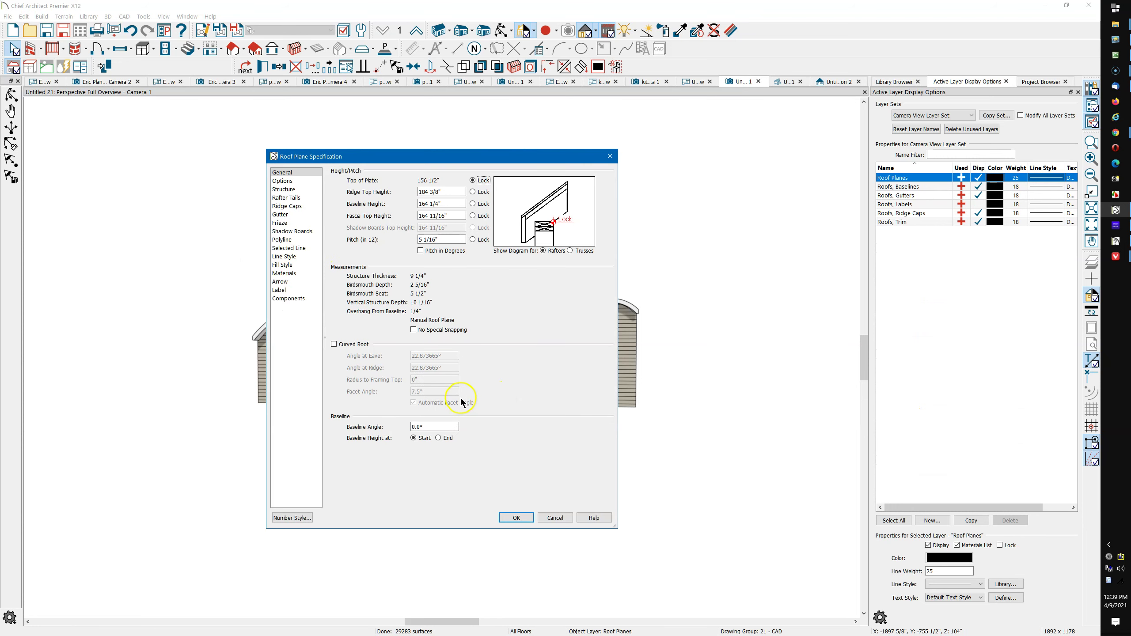
{"action": "left_click", "coordinate": [334, 344]}
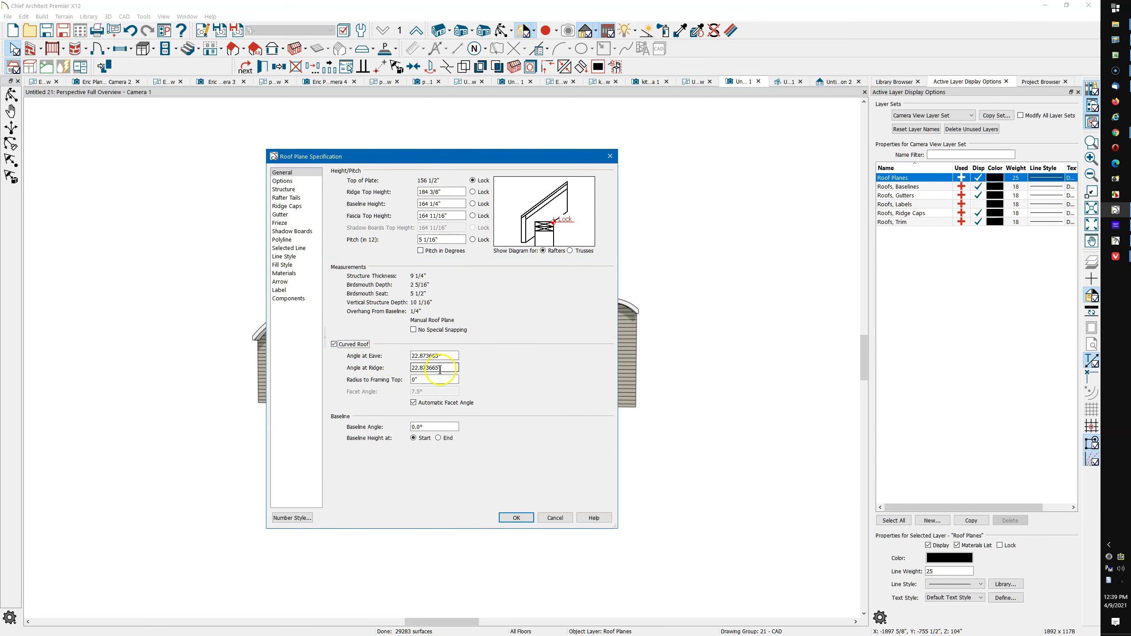
{"action": "left_click", "coordinate": [431, 379]}
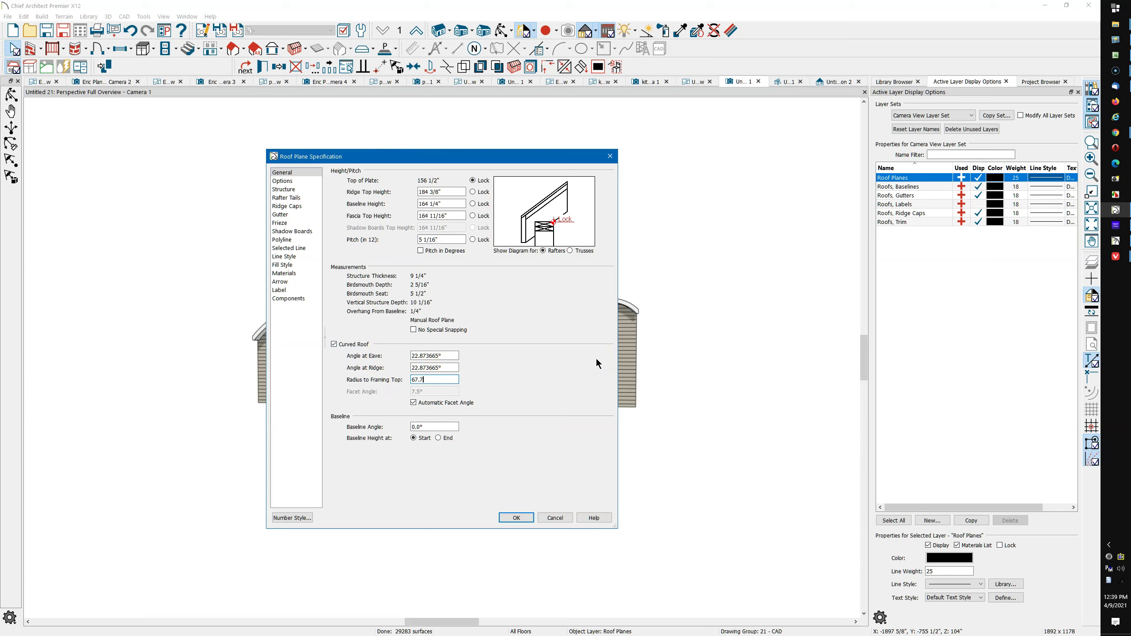
{"action": "left_click", "coordinate": [429, 403]}
{"action": "double_click", "coordinate": [414, 391]}
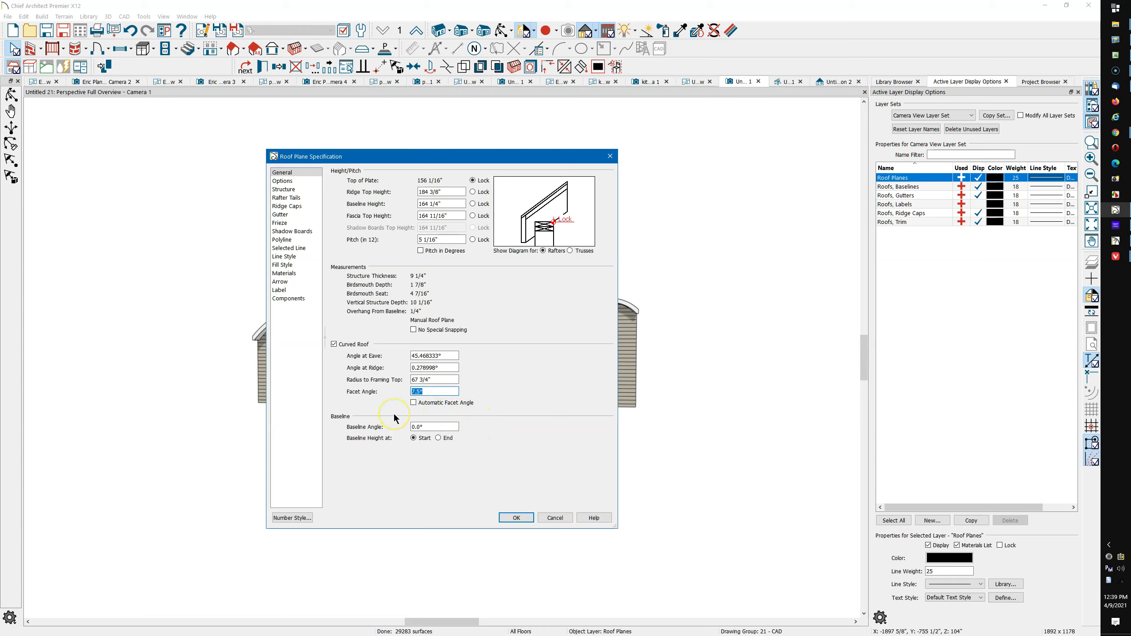
{"action": "left_click", "coordinate": [516, 518]}
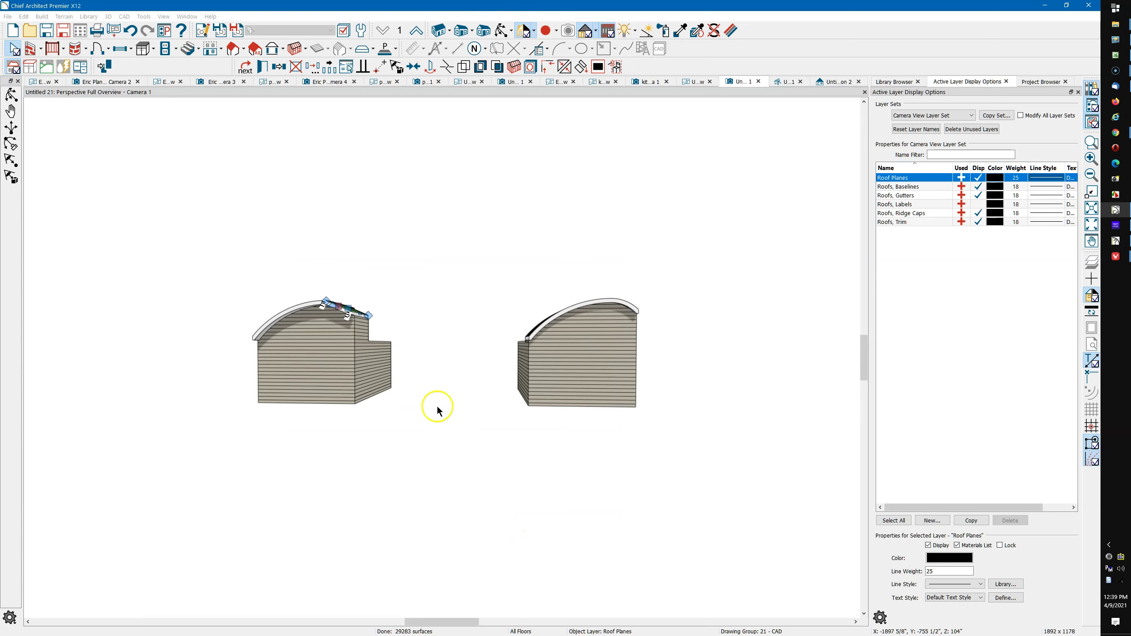
Examine the joined curved roof planes and the smaller plane's eave in the perspective overview, from close up and farther away.
{"action": "scroll", "coordinate": [298, 286], "scroll_direction": "up", "scroll_amount": 5}
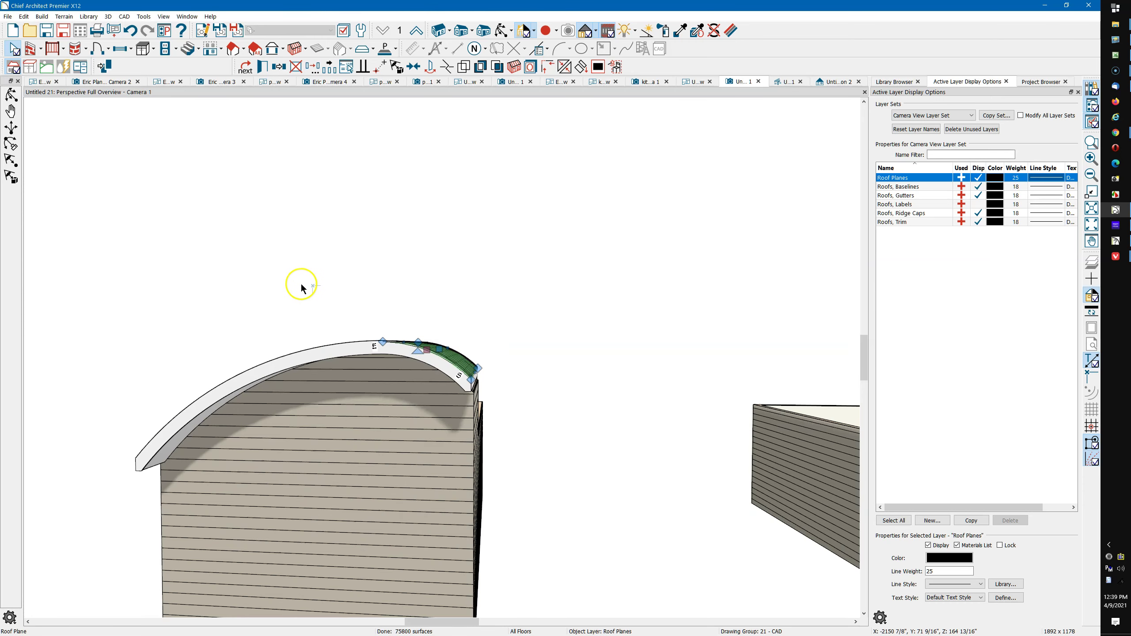
{"action": "left_click", "coordinate": [337, 281]}
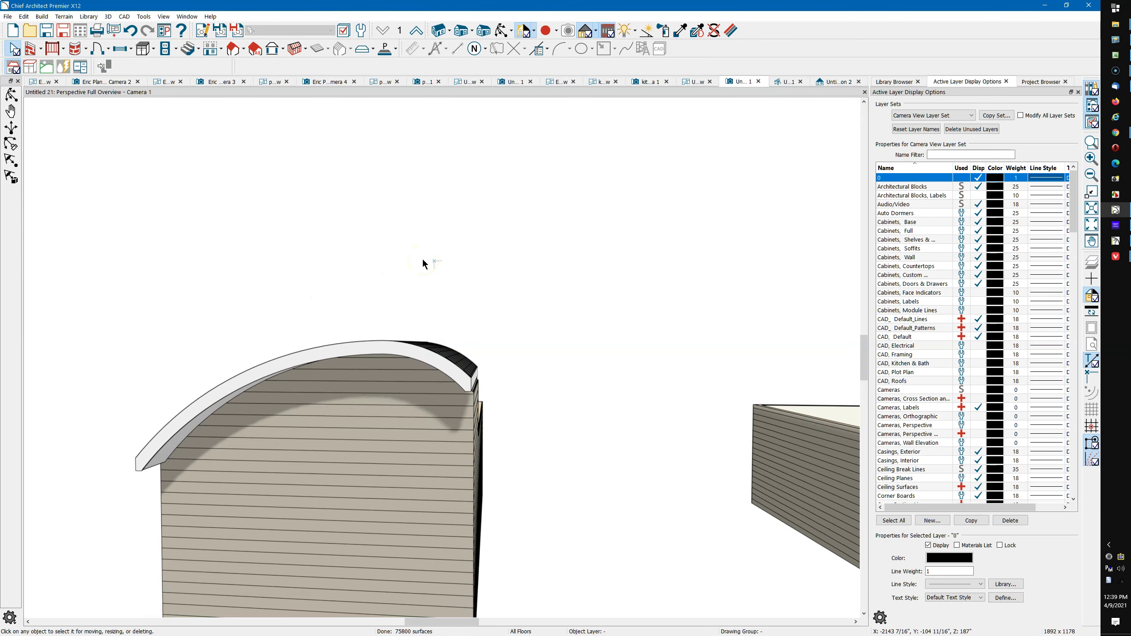
{"action": "scroll", "coordinate": [298, 260], "scroll_direction": "down", "scroll_amount": 4}
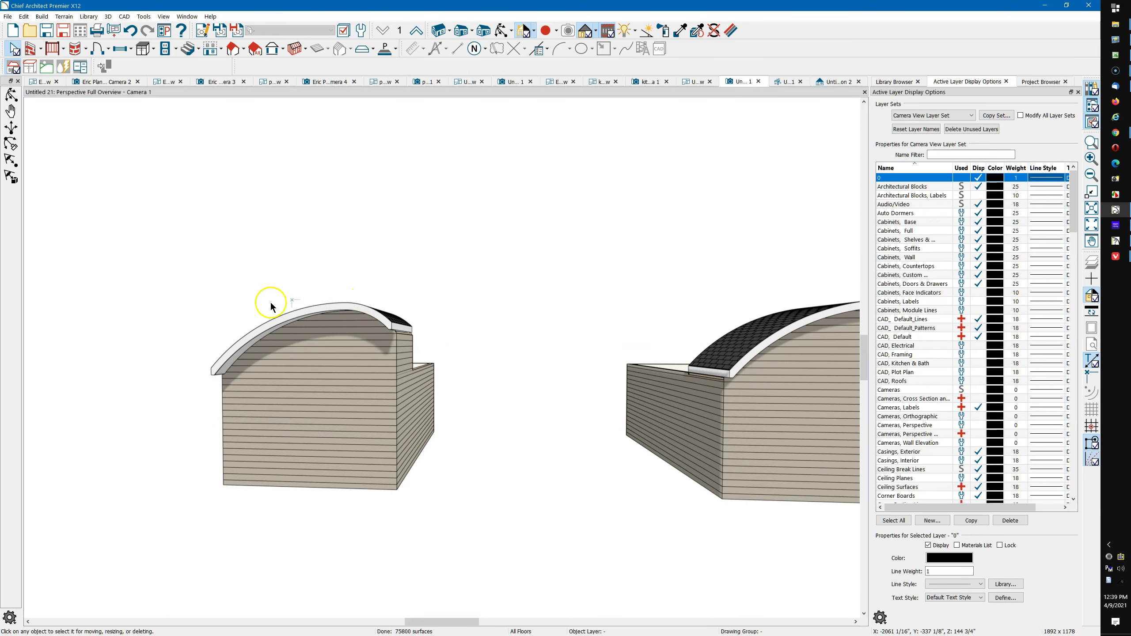
{"action": "scroll", "coordinate": [215, 361], "scroll_direction": "down", "scroll_amount": 2}
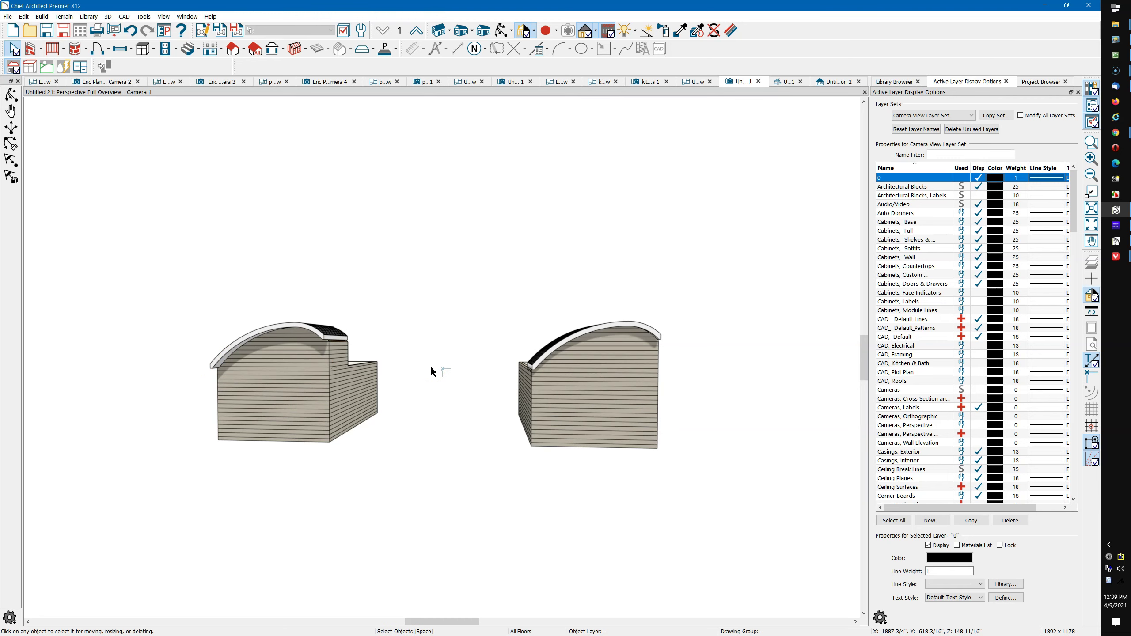
{"action": "left_click", "coordinate": [373, 363]}
{"action": "left_click_drag", "start_coordinate": [417, 353], "coordinate": [546, 311]}
{"action": "scroll", "coordinate": [330, 312], "scroll_direction": "up", "scroll_amount": 4}
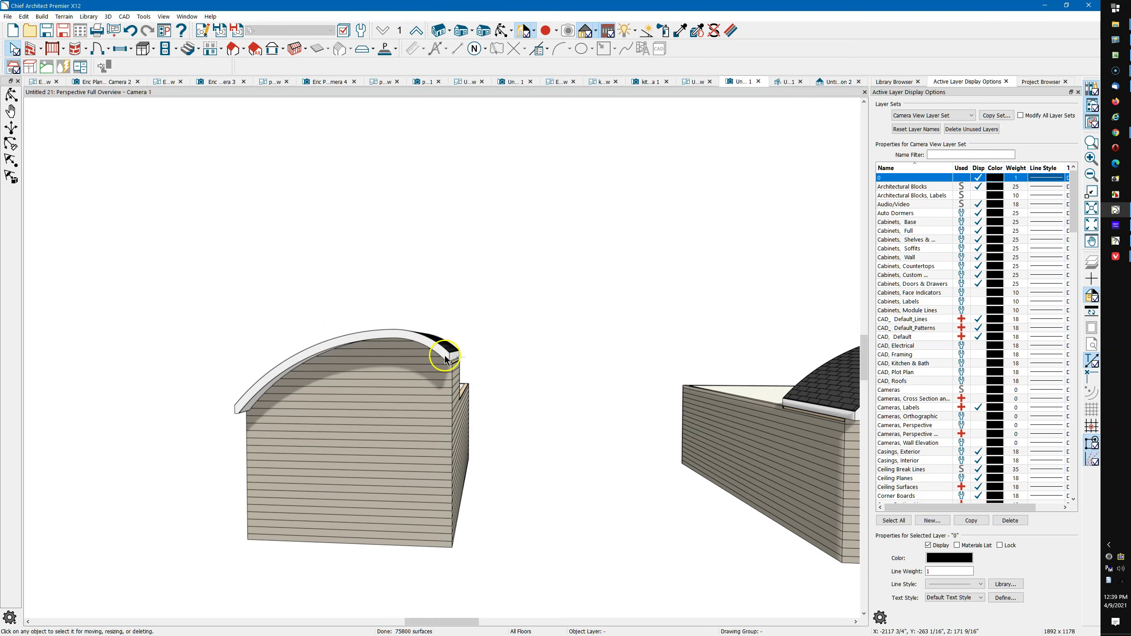
{"action": "left_click", "coordinate": [487, 385]}
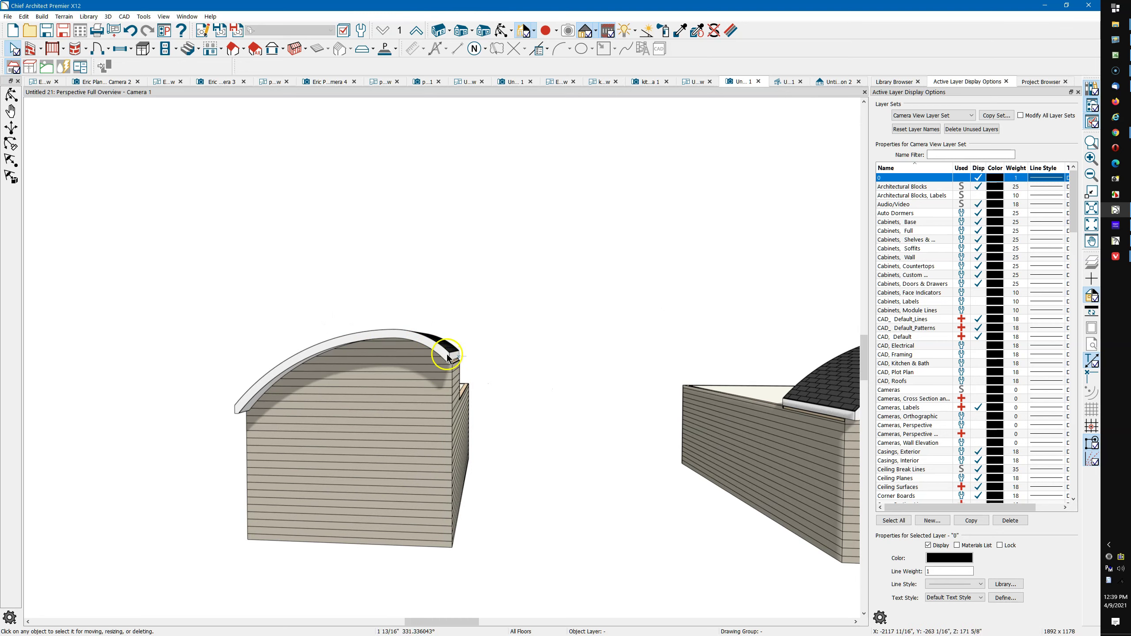
Compare the curved roofs of both buildings from the gable ends in the perspective overview.
{"action": "scroll", "coordinate": [384, 299], "scroll_direction": "down", "scroll_amount": 2}
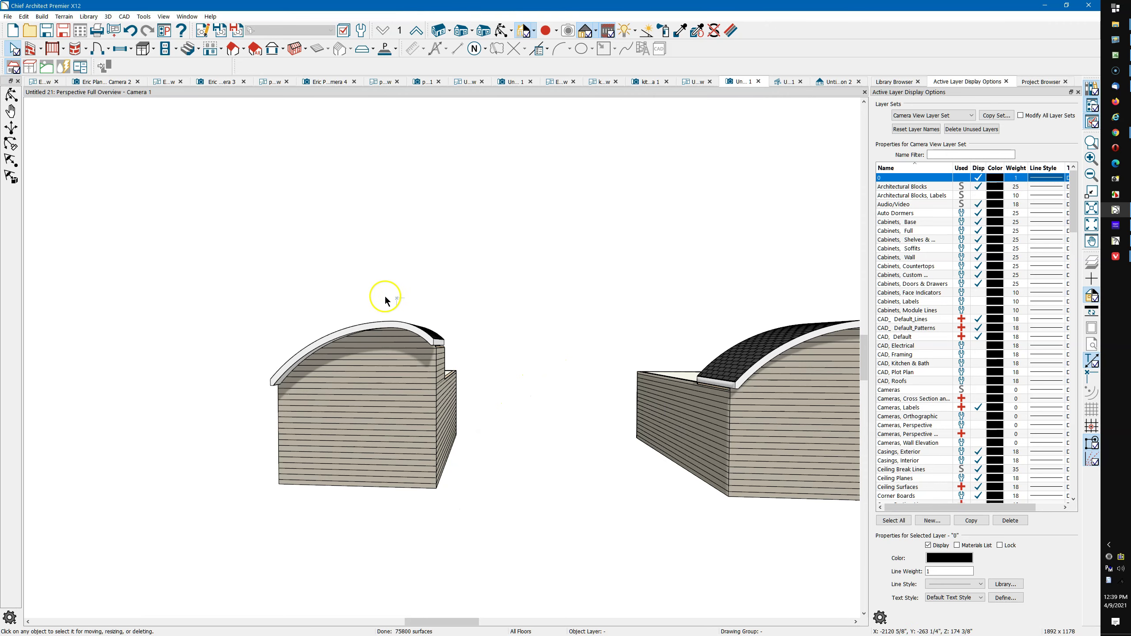
{"action": "left_click", "coordinate": [502, 30]}
{"action": "left_click_drag", "start_coordinate": [432, 183], "coordinate": [704, 90]}
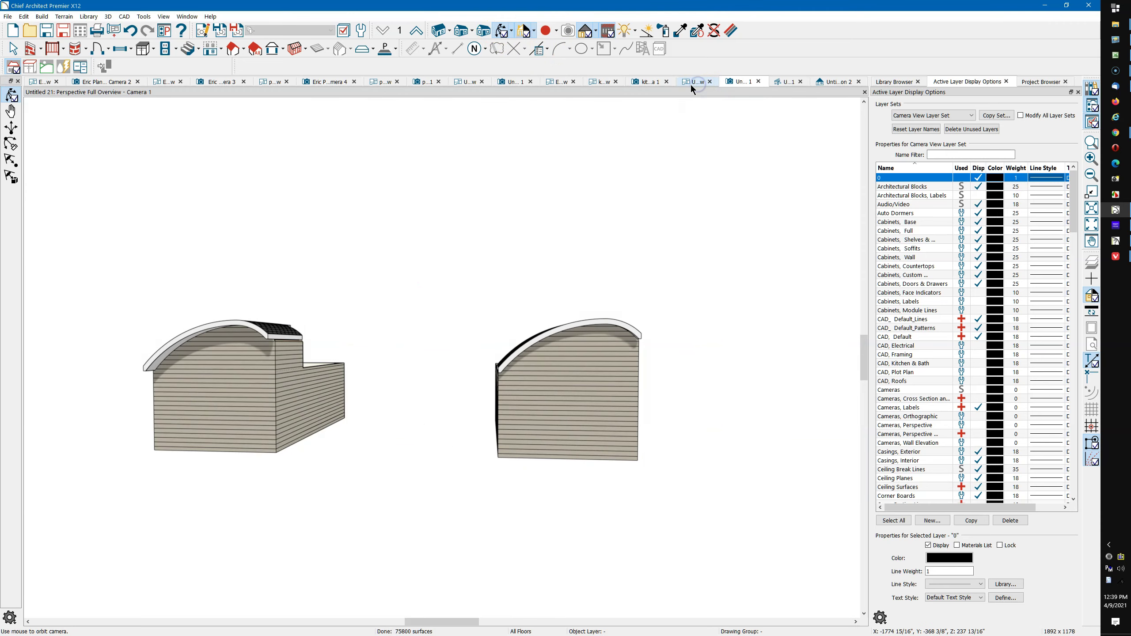
Review the eave and ridge angles of the first building's larger curved roof plane in its specification from the plan view.
{"action": "left_click", "coordinate": [691, 82]}
{"action": "left_click", "coordinate": [468, 461]}
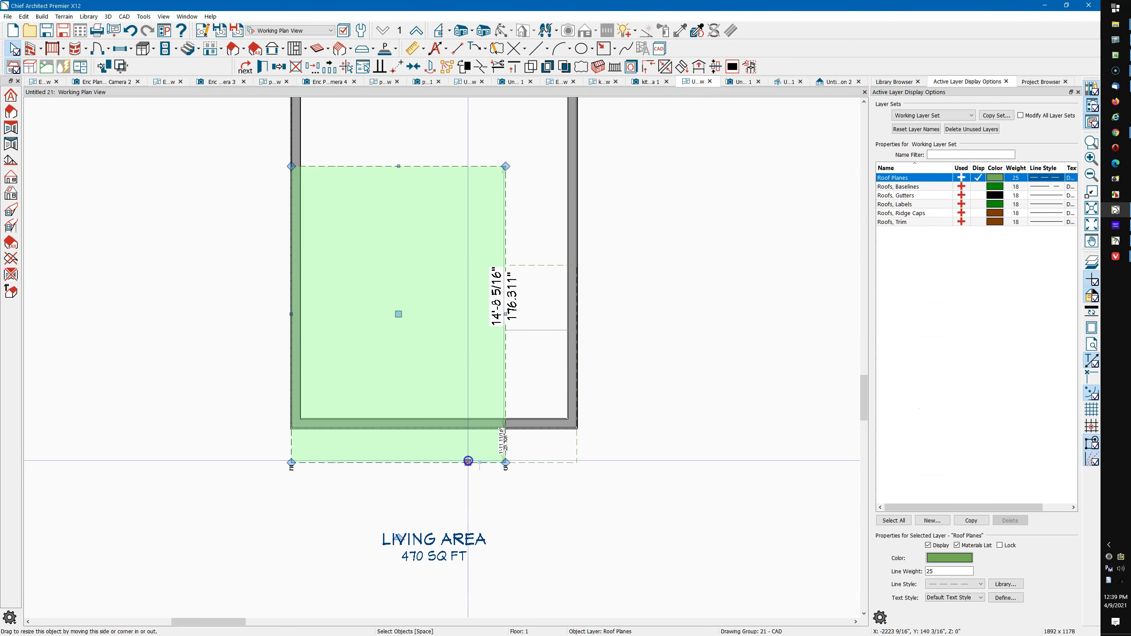
{"action": "double_click", "coordinate": [468, 461]}
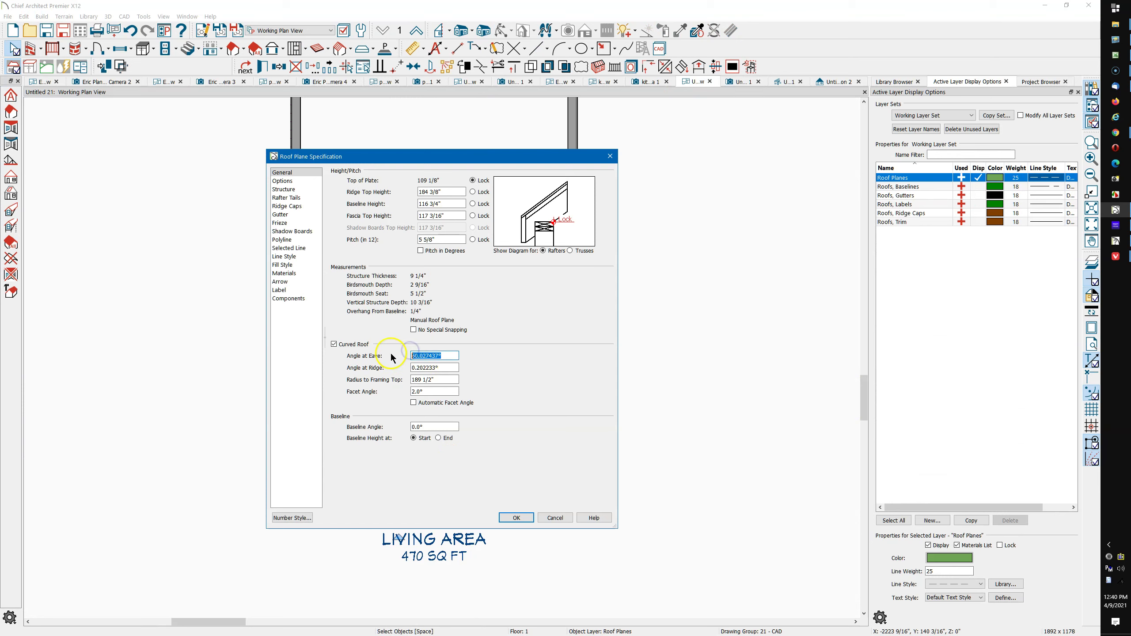
{"action": "left_click", "coordinate": [446, 368]}
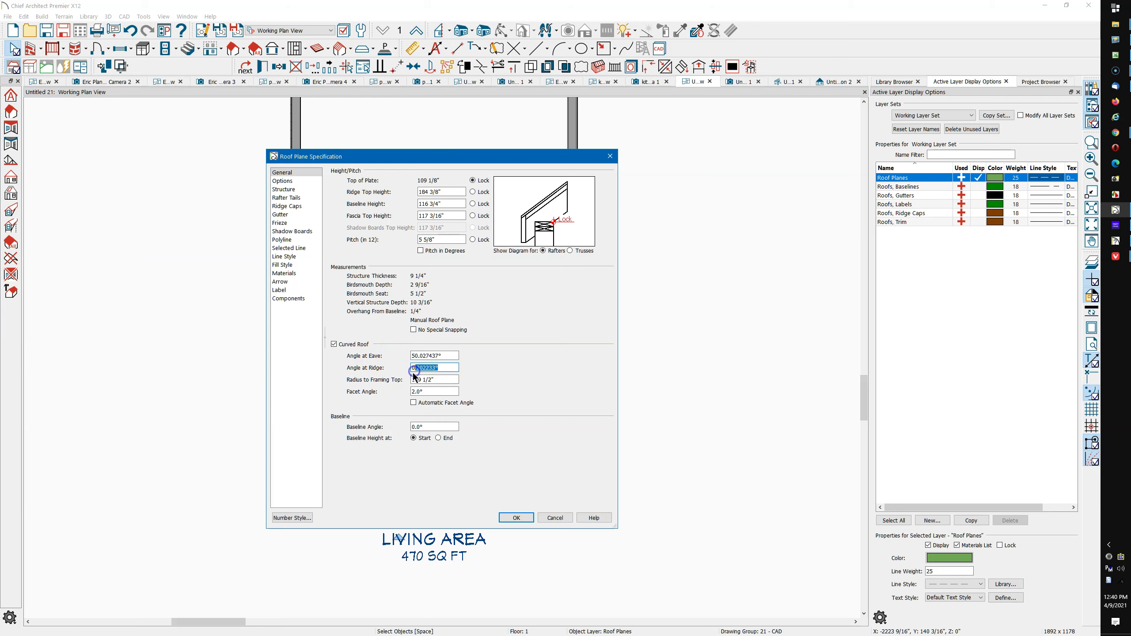
{"action": "left_click", "coordinate": [449, 357]}
{"action": "left_click", "coordinate": [516, 518]}
Review the height, pitch and curve settings of the neighbouring building's larger roof plane in the plan view.
{"action": "scroll", "coordinate": [171, 374], "scroll_direction": "down", "scroll_amount": 2}
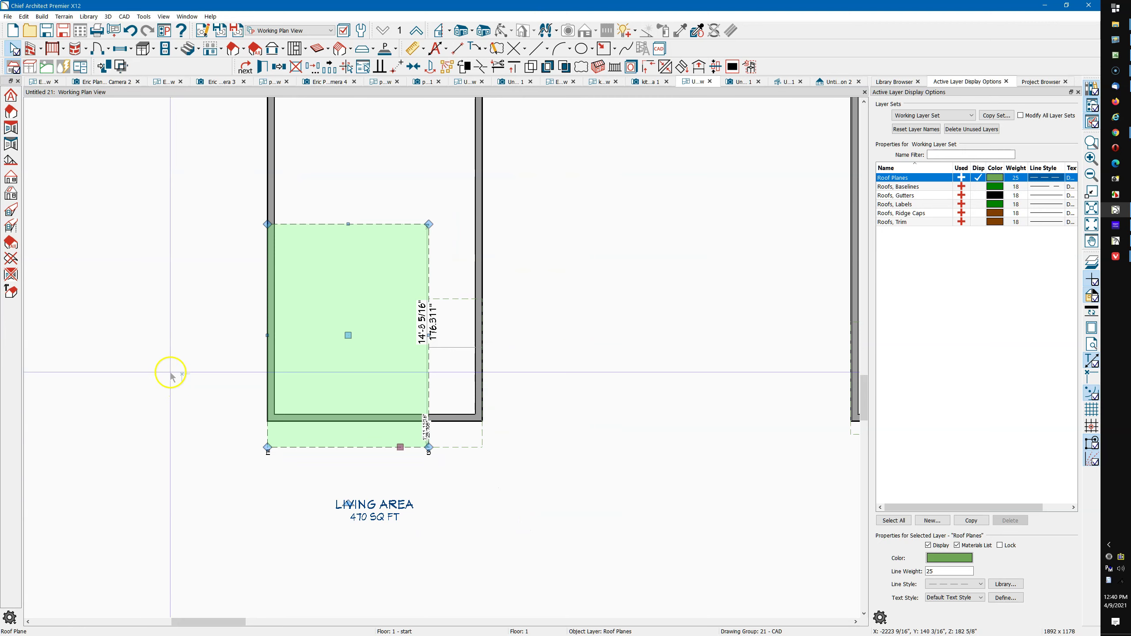
{"action": "scroll", "coordinate": [170, 375], "scroll_direction": "down", "scroll_amount": 2}
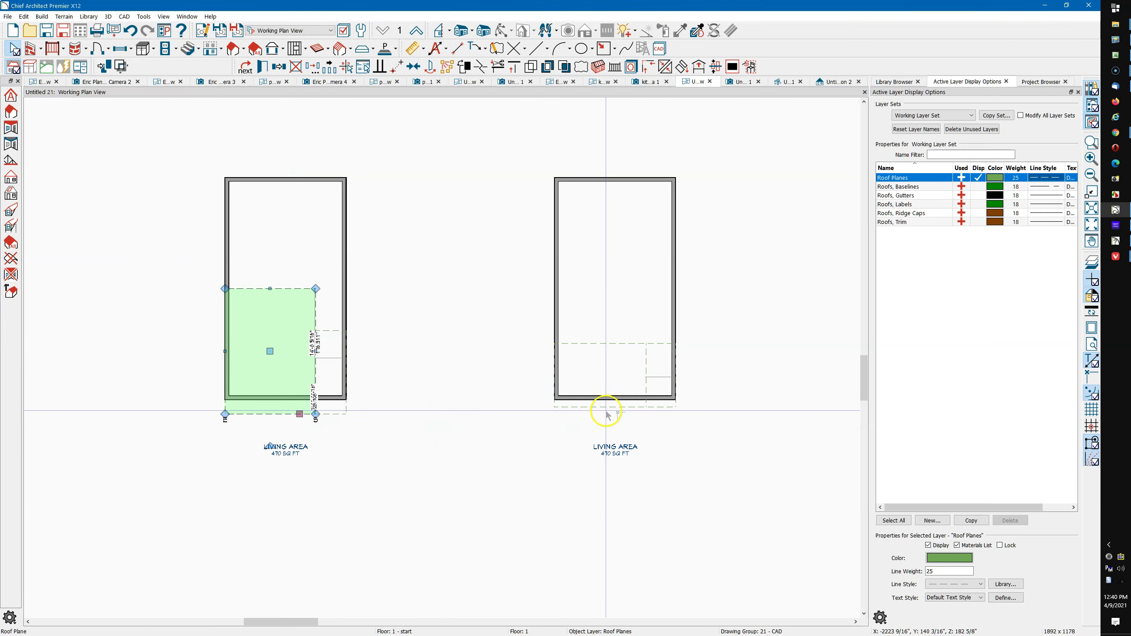
{"action": "left_click", "coordinate": [609, 408]}
{"action": "double_click", "coordinate": [609, 408]}
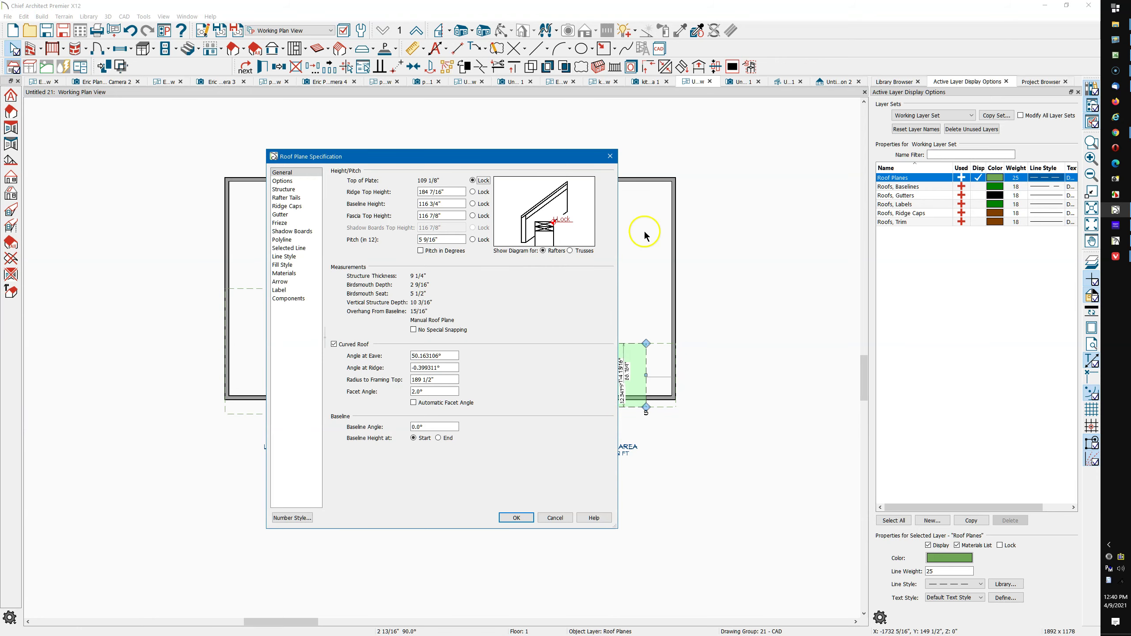
{"action": "left_click", "coordinate": [610, 156]}
Review the curved roof settings of the lower roof plane on the separate building with two overhanging planes in the plan view.
{"action": "scroll", "coordinate": [328, 283], "scroll_direction": "down", "scroll_amount": 5}
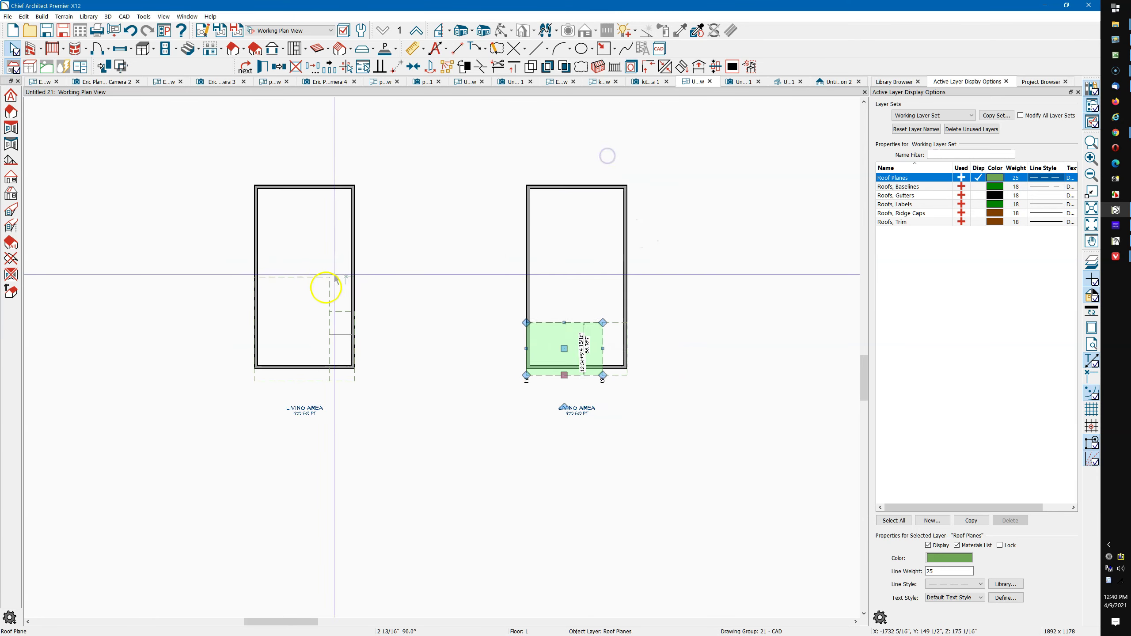
{"action": "scroll", "coordinate": [704, 378], "scroll_direction": "up", "scroll_amount": 5}
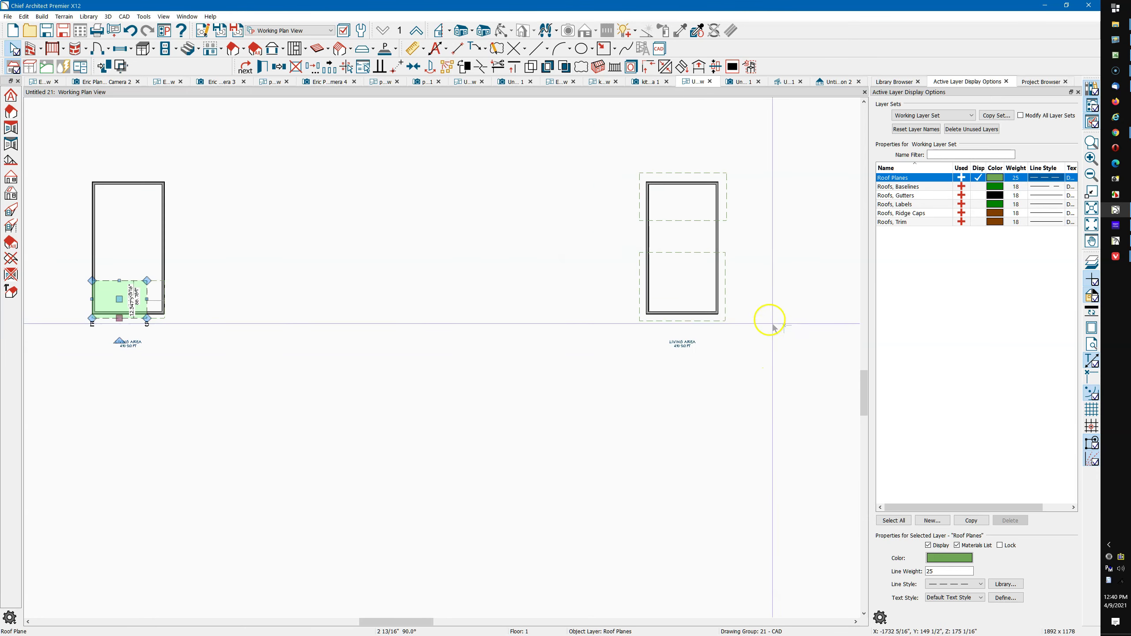
{"action": "left_click", "coordinate": [614, 351]}
{"action": "left_click", "coordinate": [614, 351]}
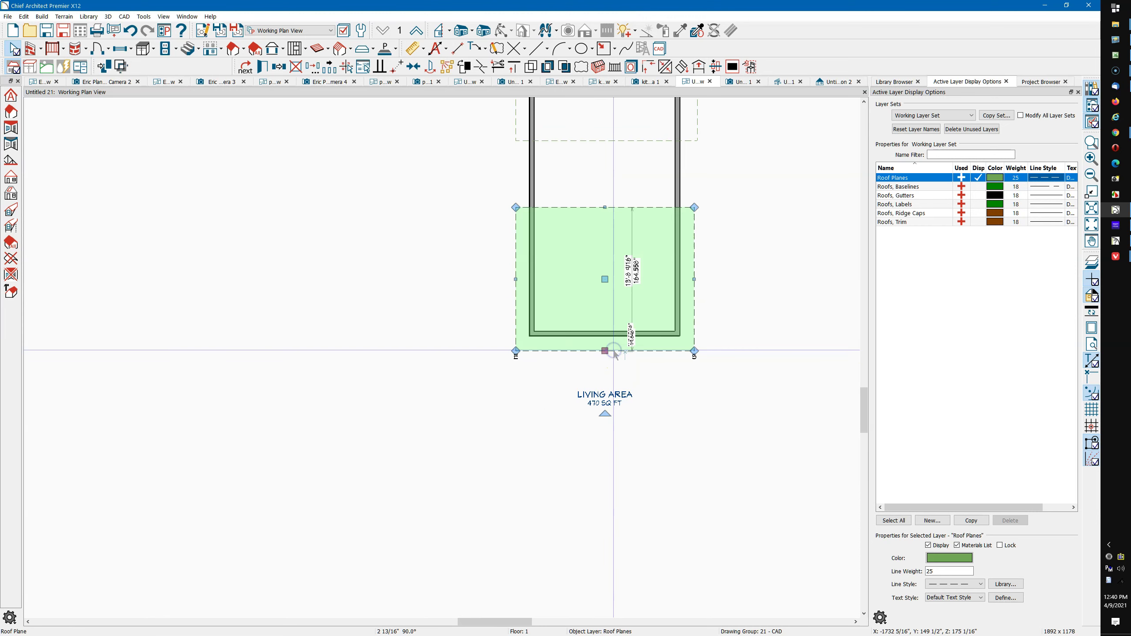
{"action": "double_click", "coordinate": [615, 352]}
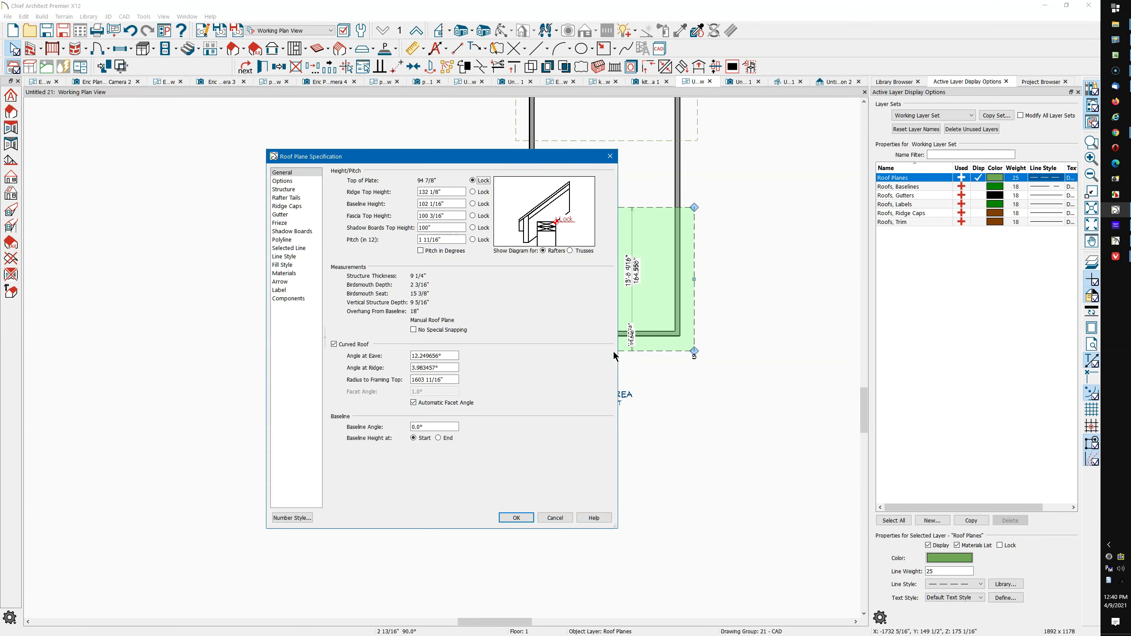
{"action": "left_click", "coordinate": [563, 519]}
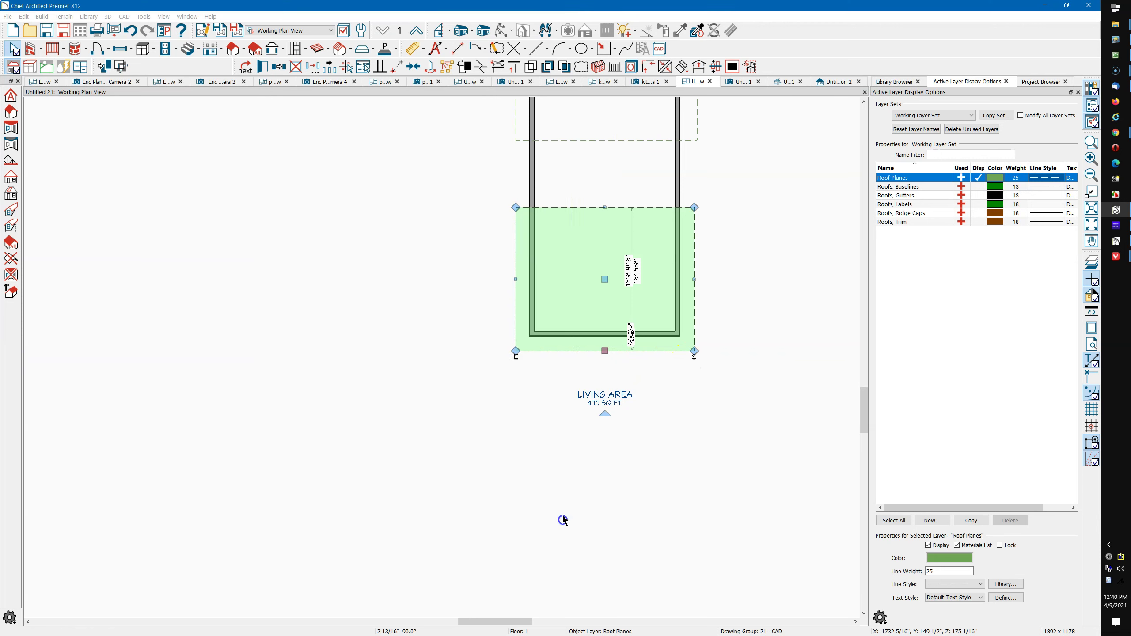
Review the curved roof settings of the same building's upper roof plane in its specification.
{"action": "left_click", "coordinate": [579, 142]}
{"action": "double_click", "coordinate": [579, 141]}
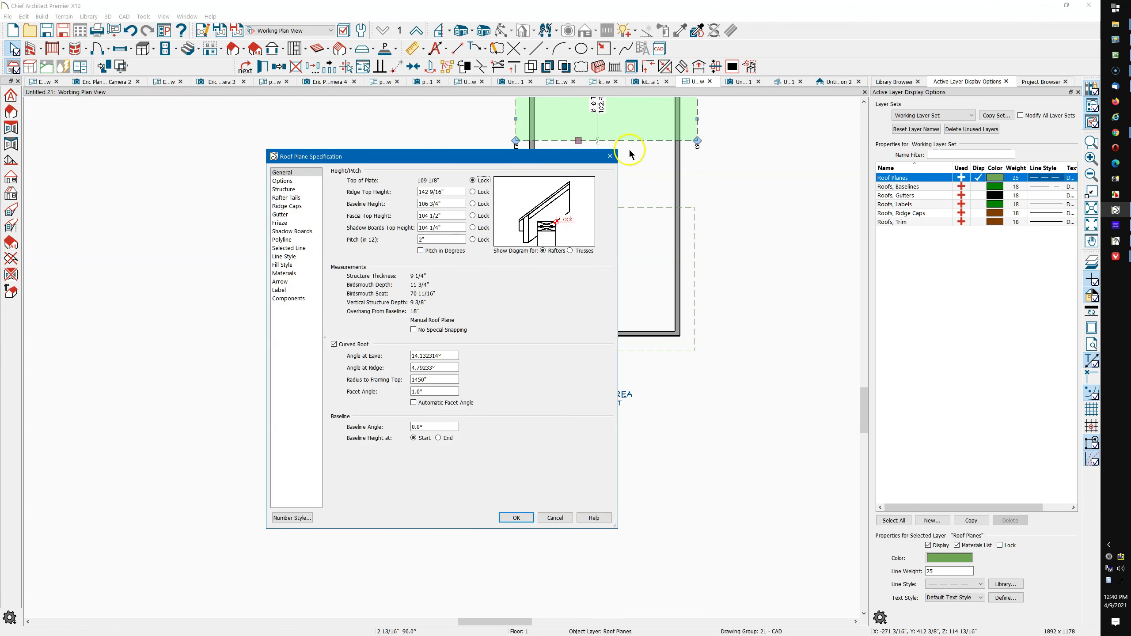
{"action": "left_click", "coordinate": [610, 156]}
{"action": "scroll", "coordinate": [507, 336], "scroll_direction": "down", "scroll_amount": 3}
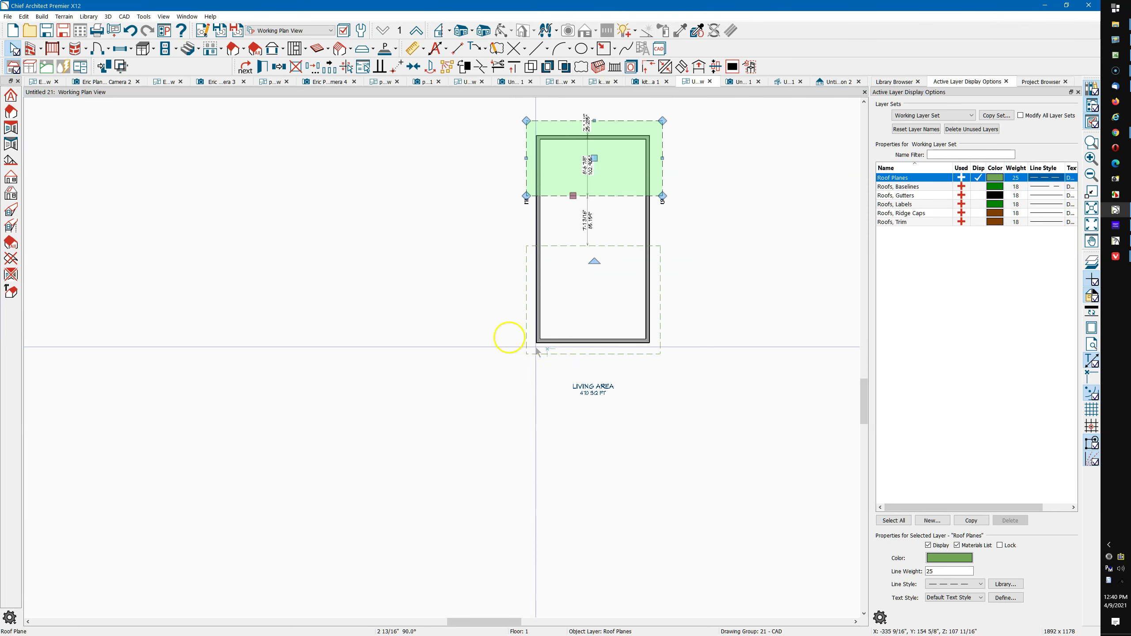
Examine the shallow curved roof planes of the separate building from several sides in the perspective overview.
{"action": "left_click", "coordinate": [646, 82]}
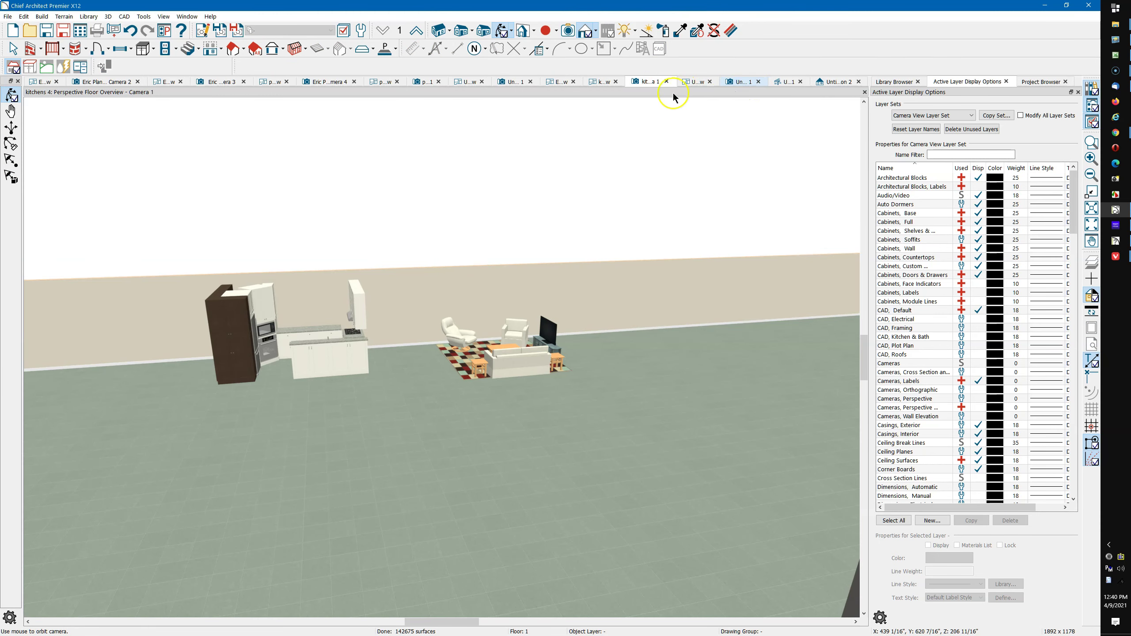
{"action": "left_click", "coordinate": [741, 82]}
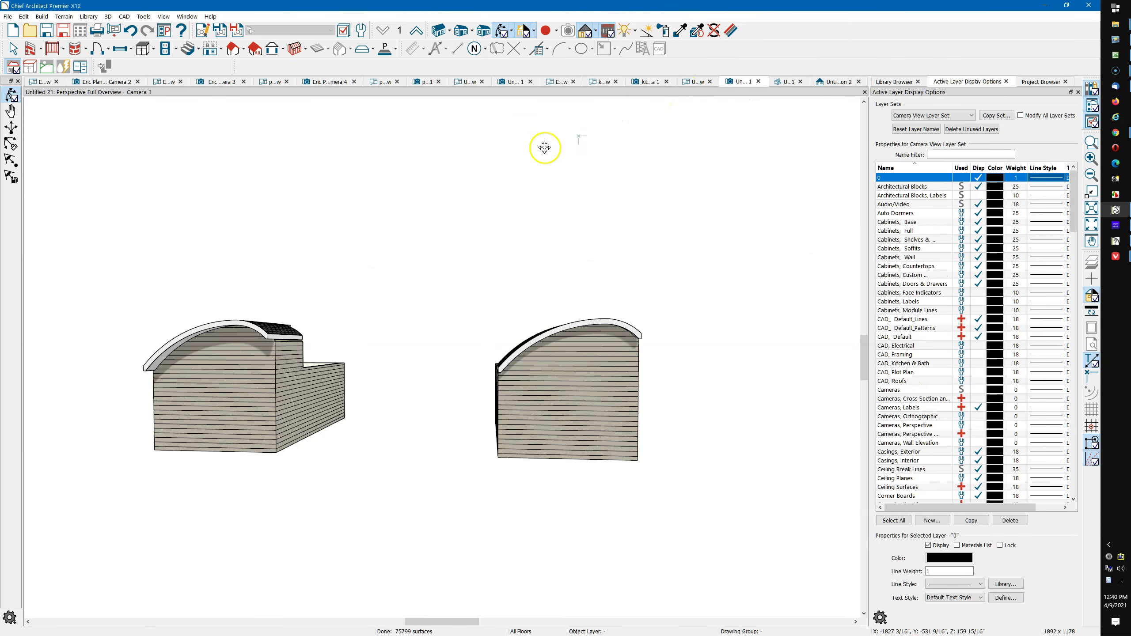
{"action": "scroll", "coordinate": [294, 312], "scroll_direction": "down", "scroll_amount": 3}
{"action": "left_click_drag", "start_coordinate": [549, 339], "coordinate": [418, 455]}
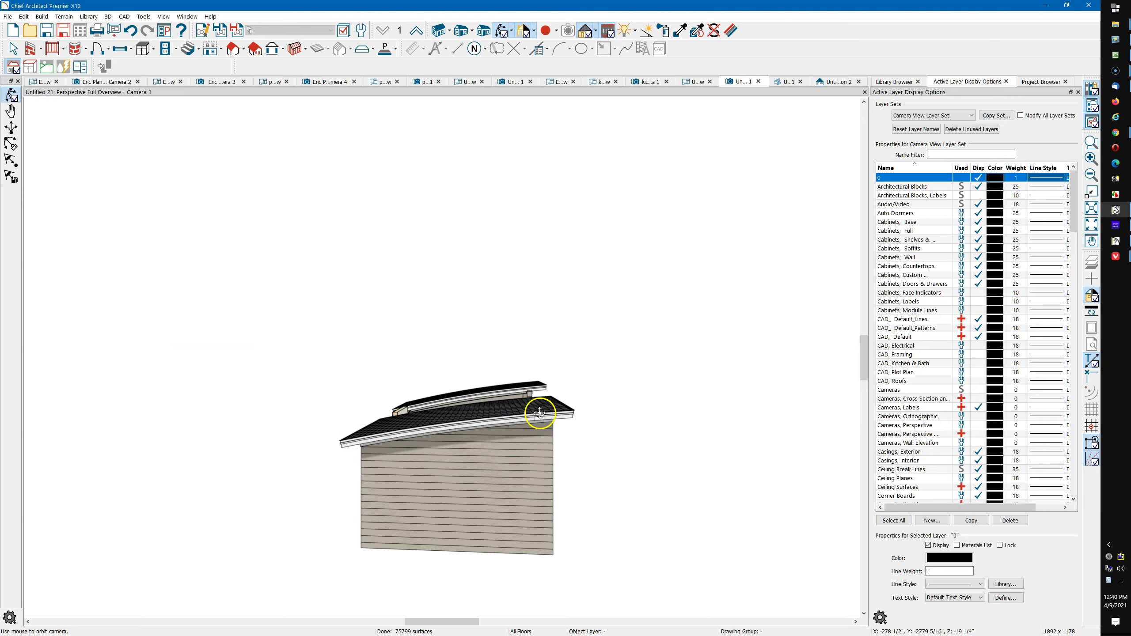
{"action": "left_click_drag", "start_coordinate": [481, 430], "coordinate": [422, 396]}
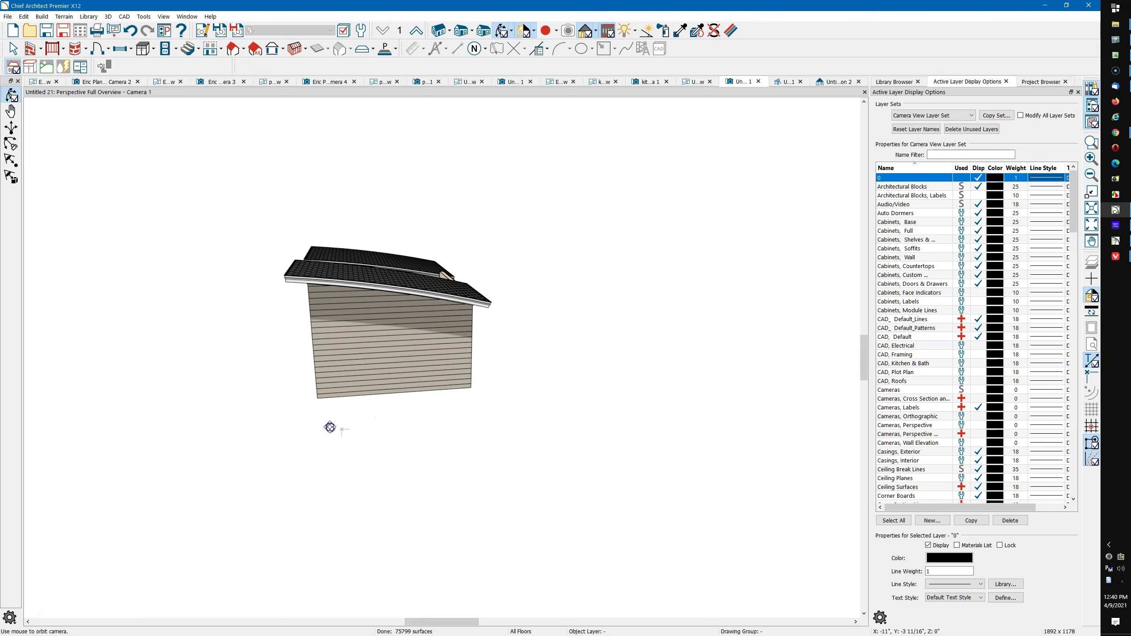